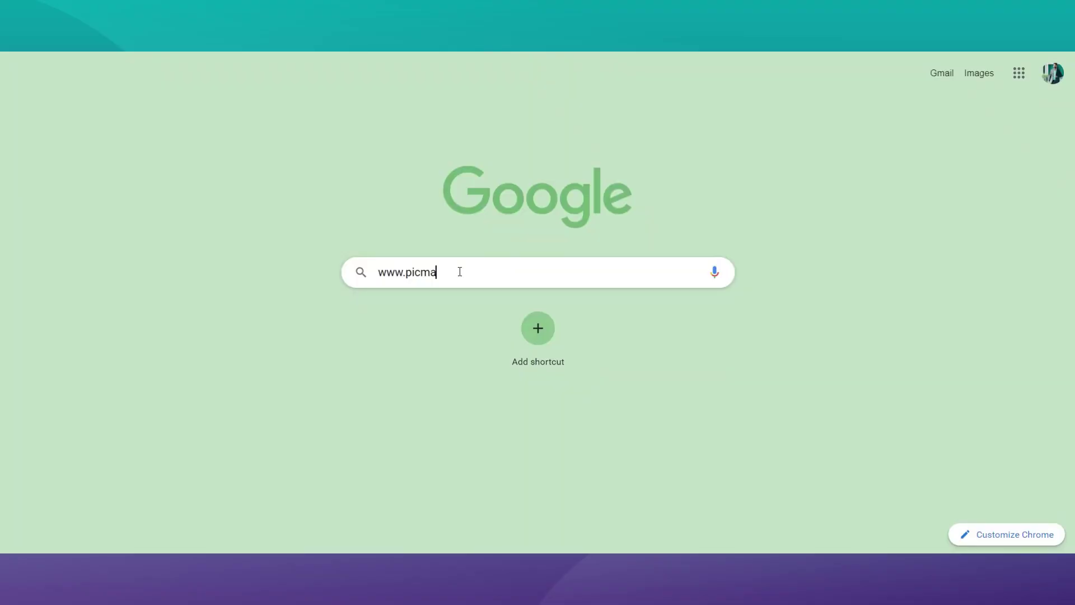
type("ker.com")
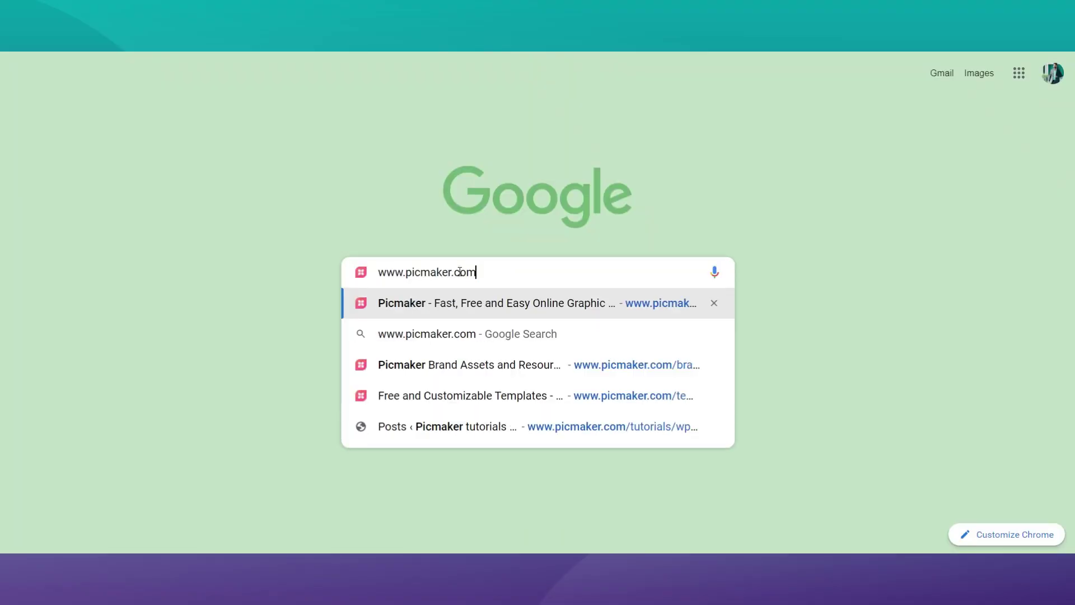
key("Return")
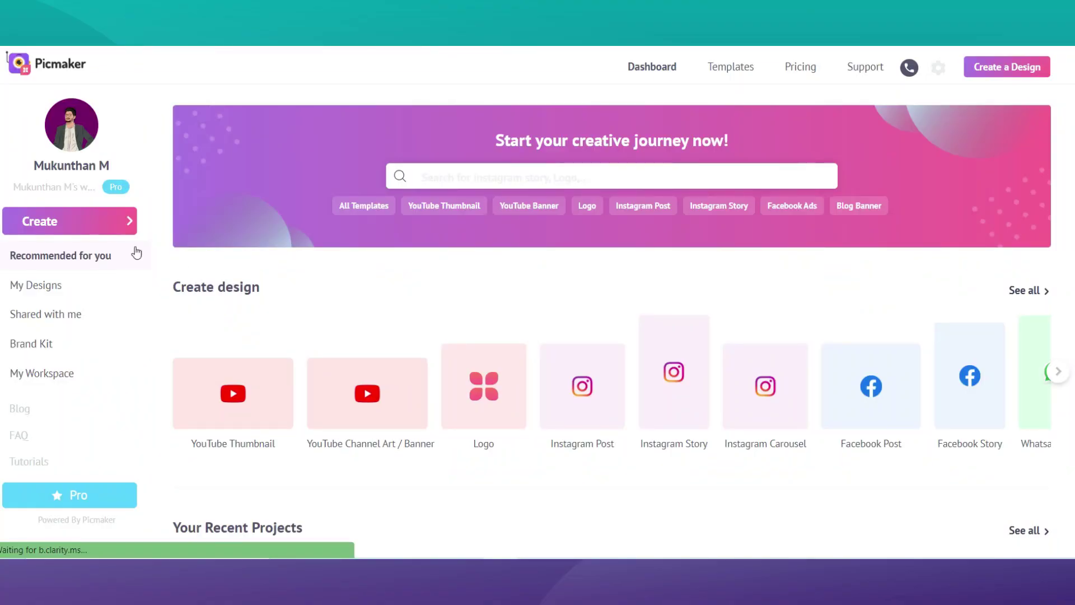
Step: Search design types for 'Cus', pick Custom size and create a 300 × 300 px design
left_click(82, 224)
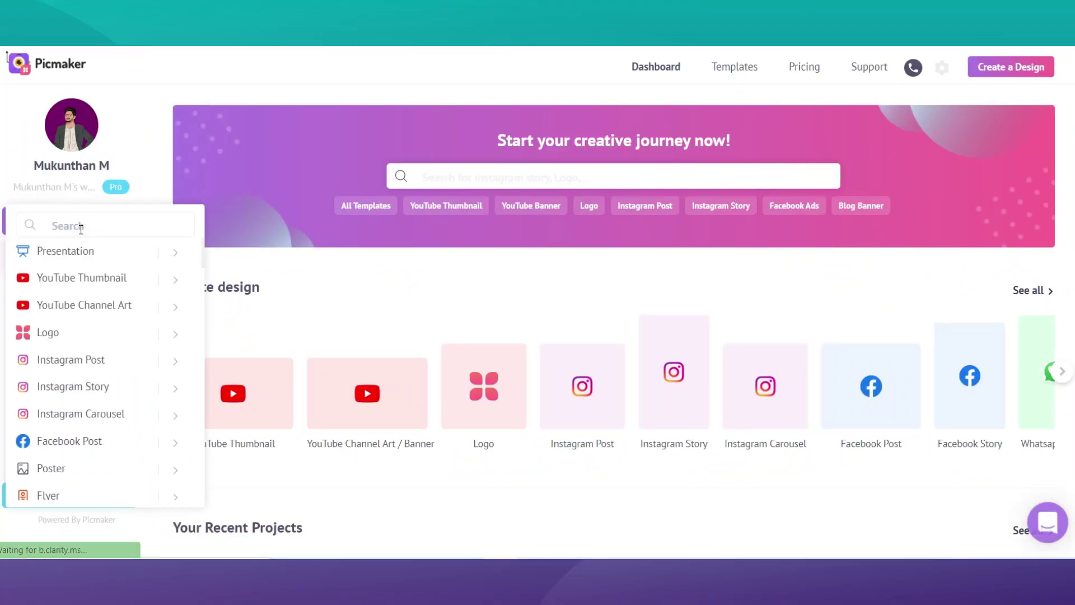
type("Custo")
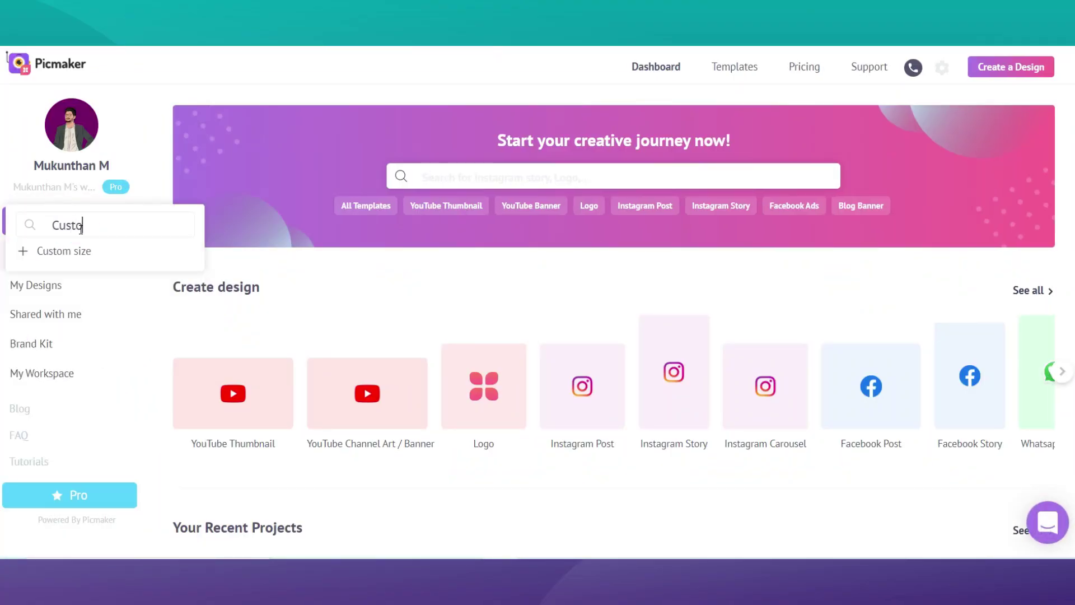
left_click(65, 251)
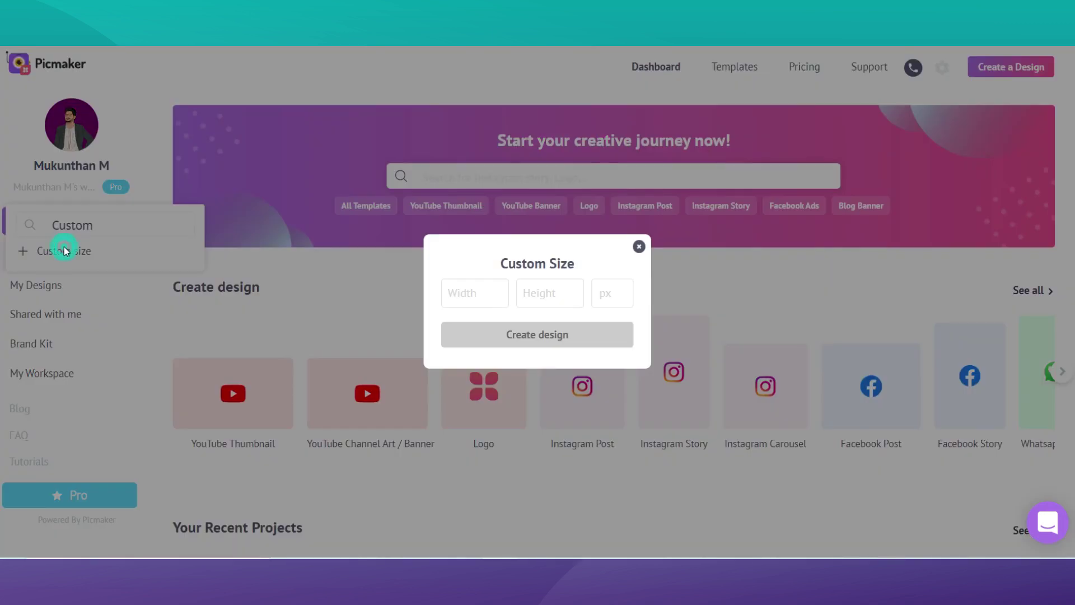
left_click(460, 291)
type("300")
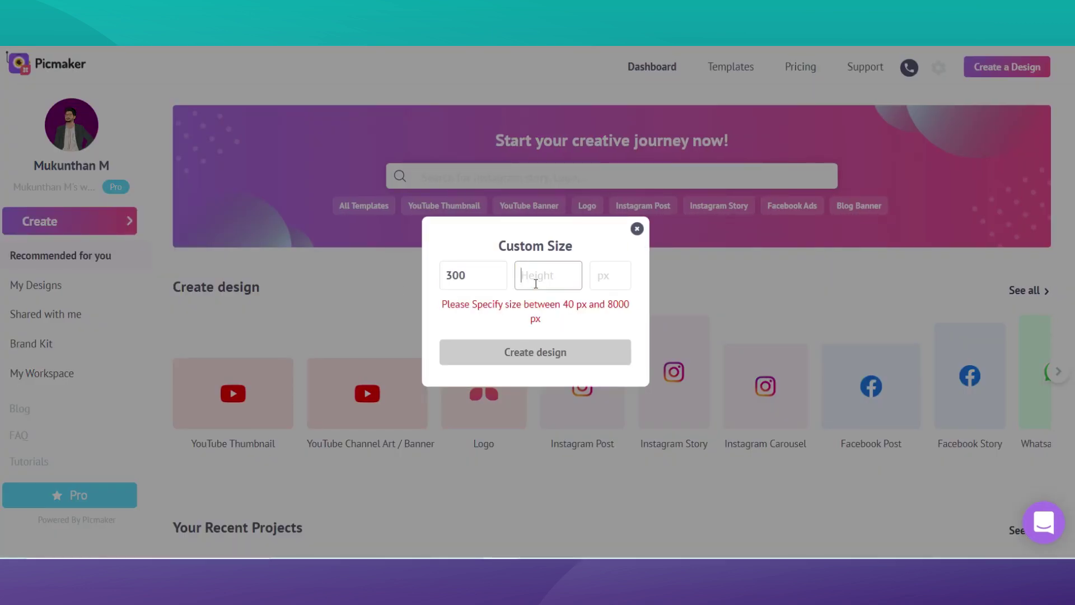
type("300")
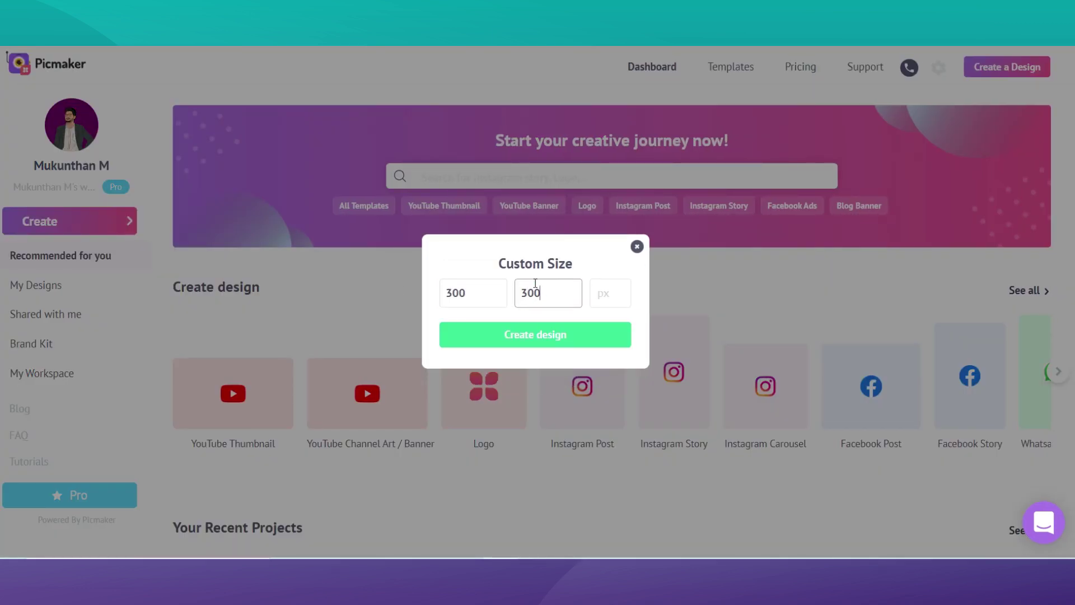
left_click(552, 333)
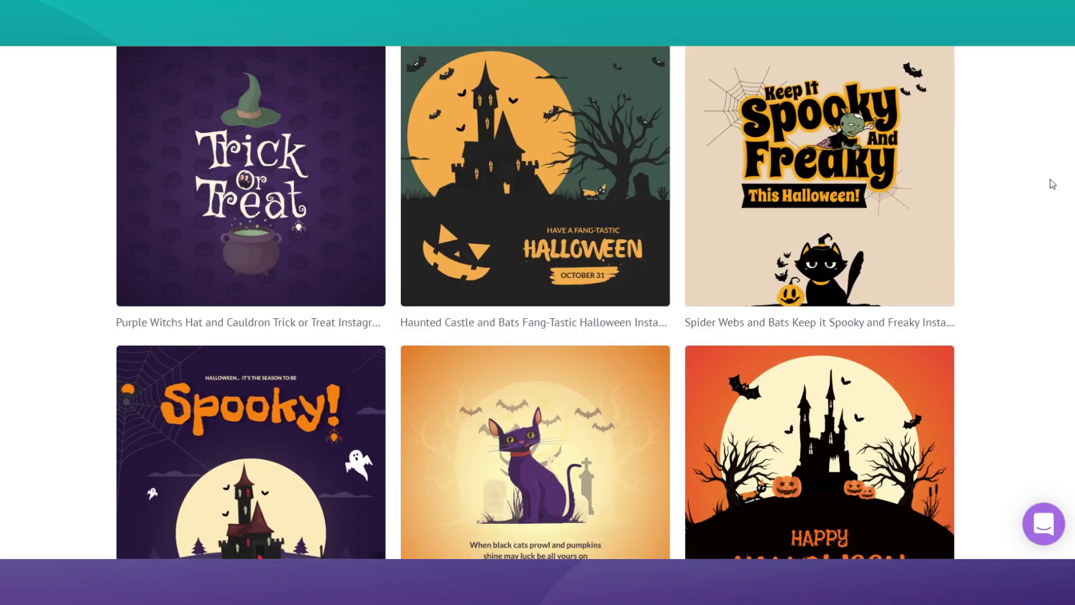
Step: Scroll down the Picmaker dashboard and reopen the Create design-type list
scroll(1048, 203, "down", 15)
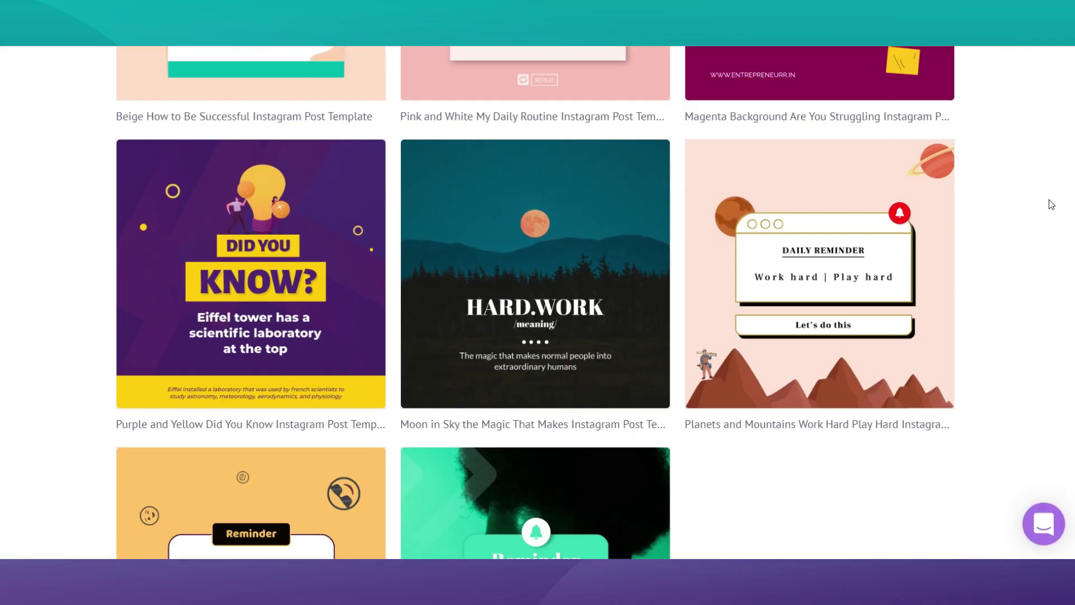
scroll(1051, 209, "down", 20)
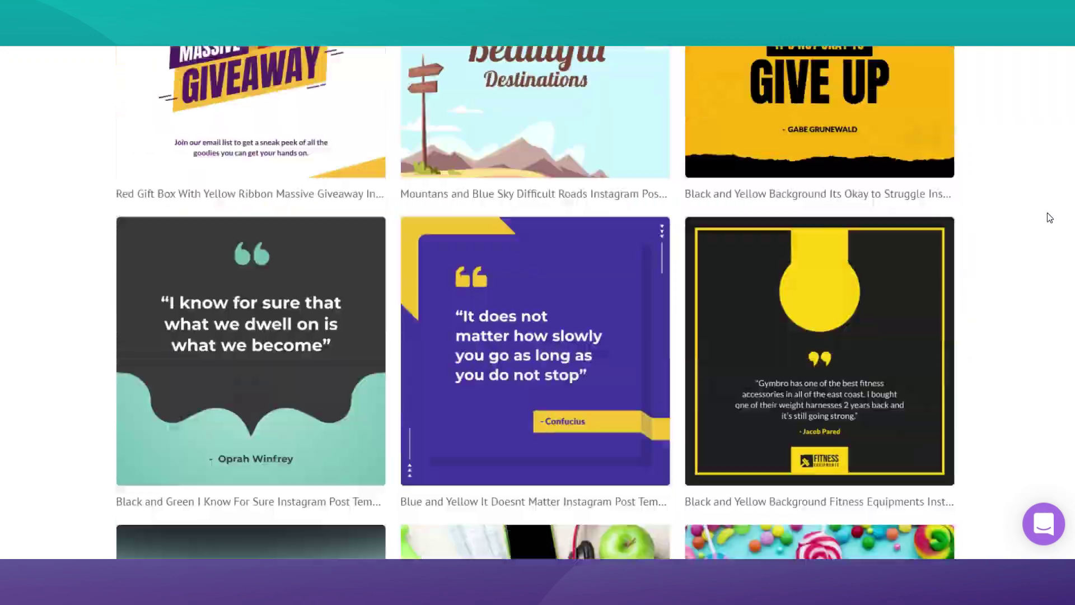
scroll(1048, 228, "down", 20)
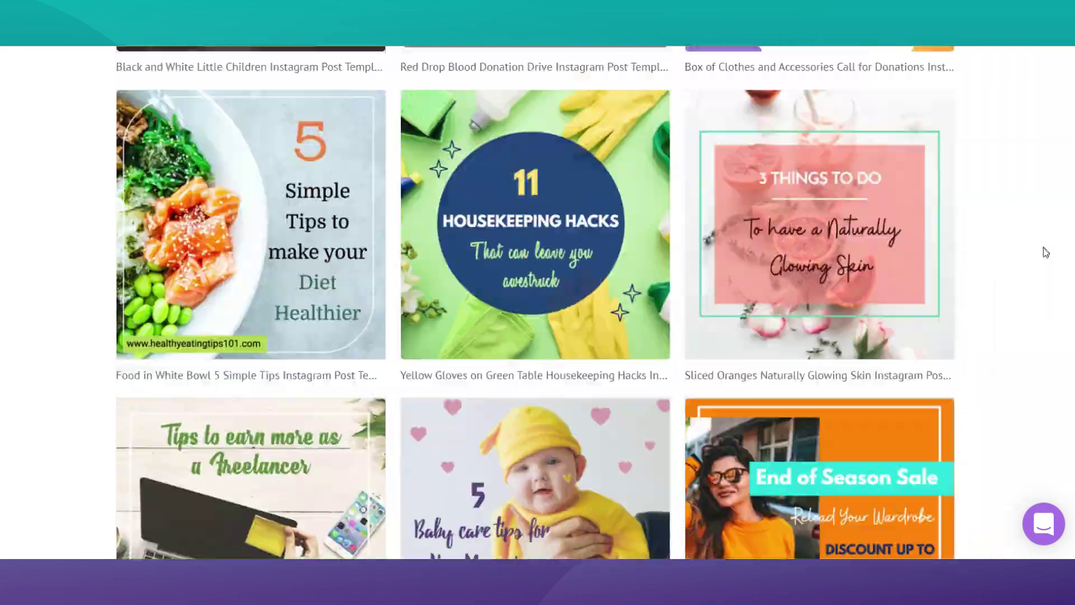
scroll(1045, 259, "down", 20)
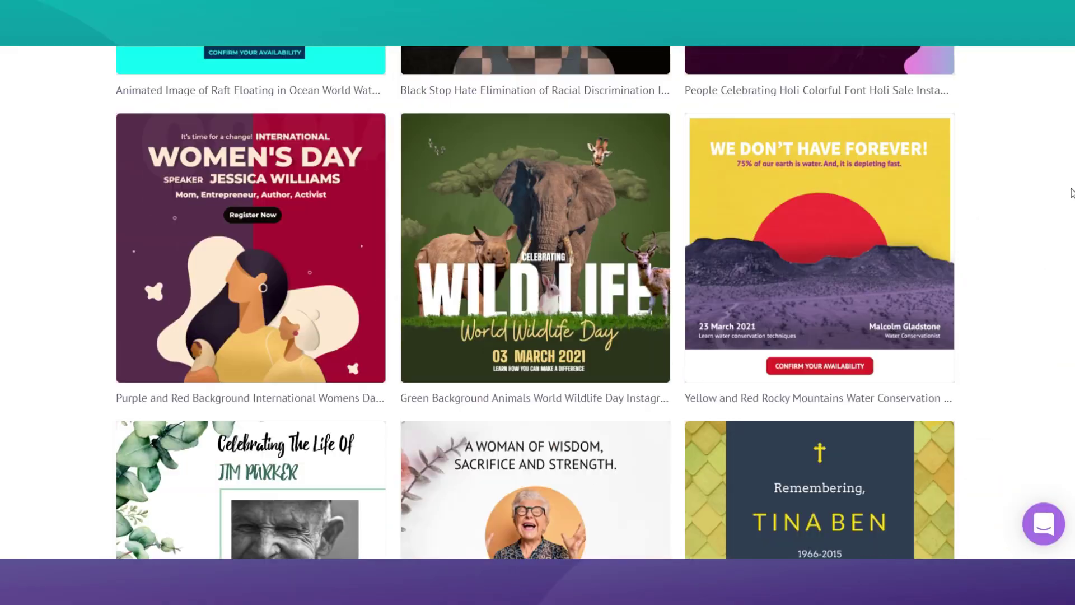
scroll(1072, 211, "down", 20)
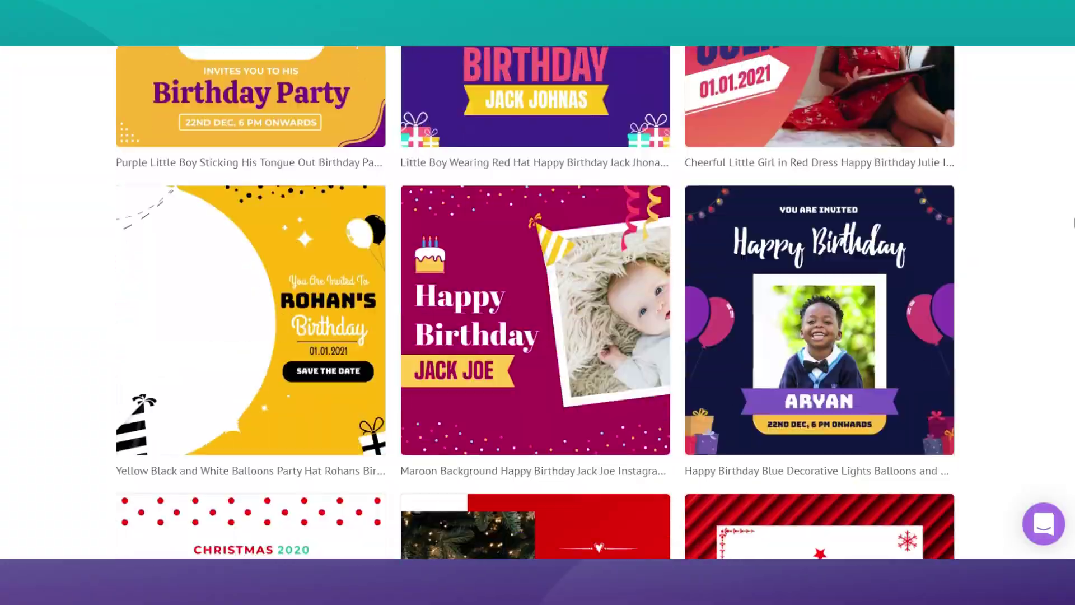
scroll(1072, 223, "down", 15)
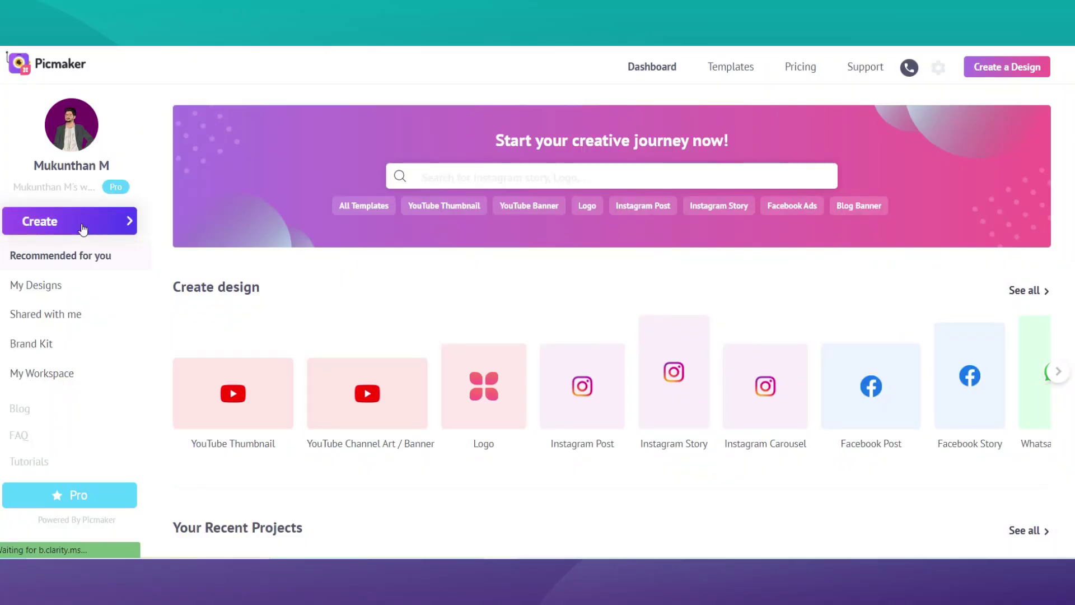
left_click(79, 222)
Step: Filter design types by 'Custom', choose Custom size and start entering the width
type("Custom")
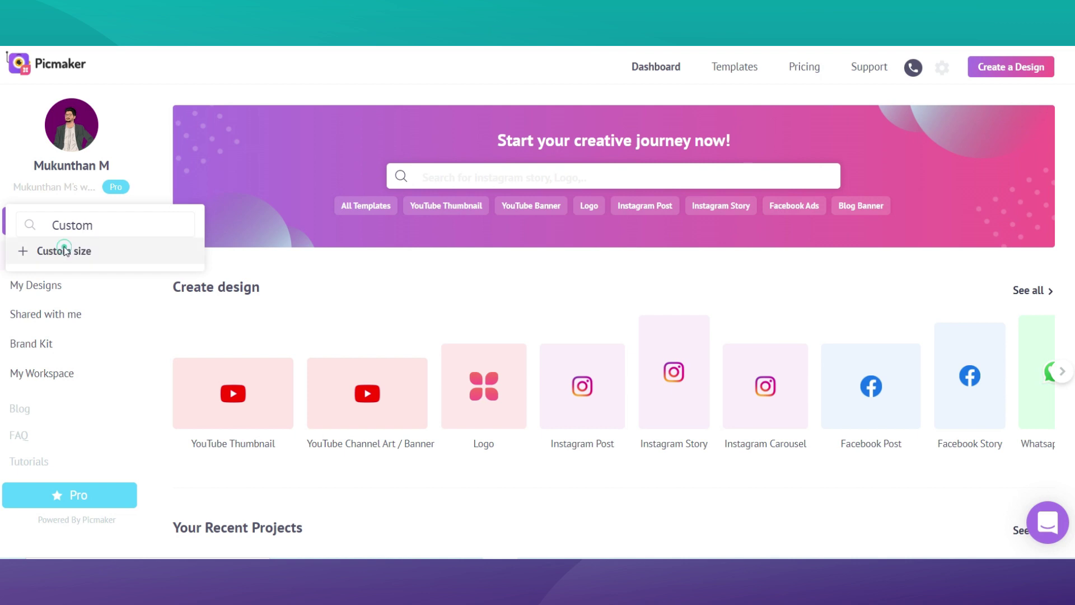
left_click(64, 251)
left_click(460, 292)
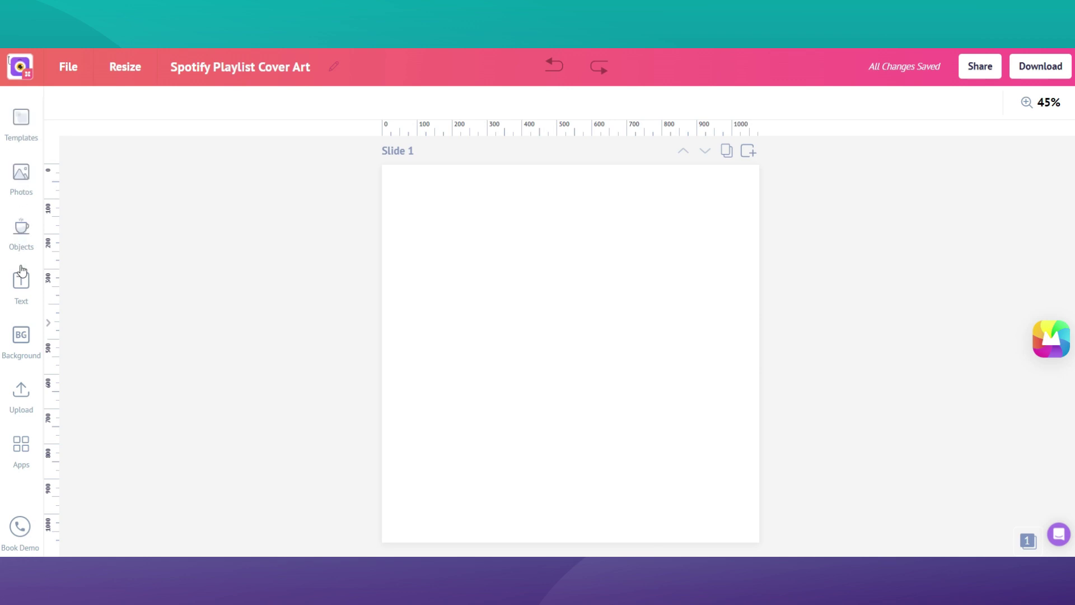
Step: Apply the green gradient from the full Gradient Backgrounds list to the slide
left_click(22, 336)
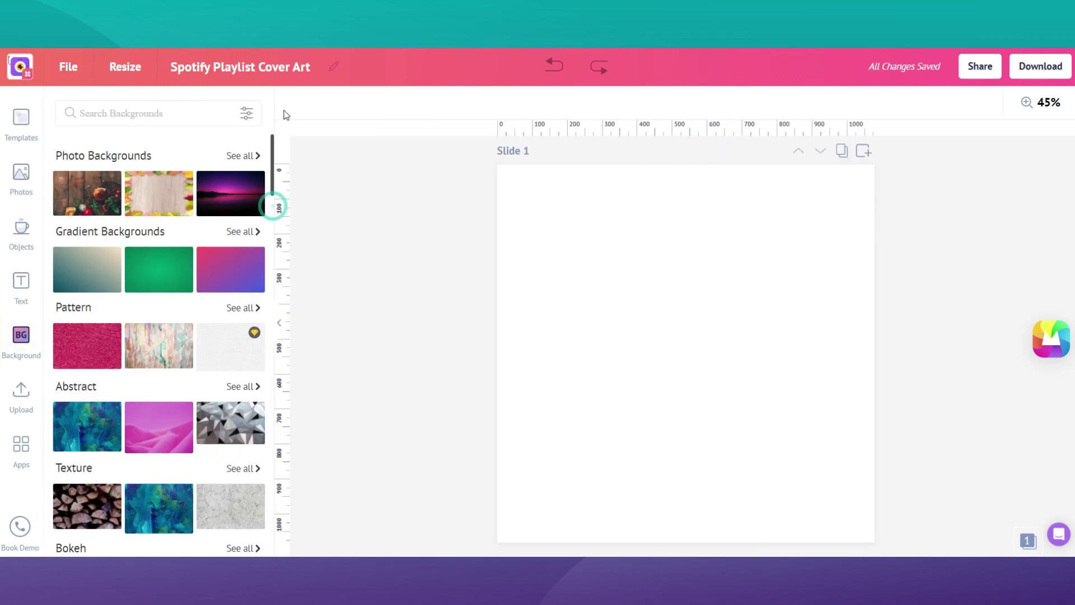
left_click(241, 232)
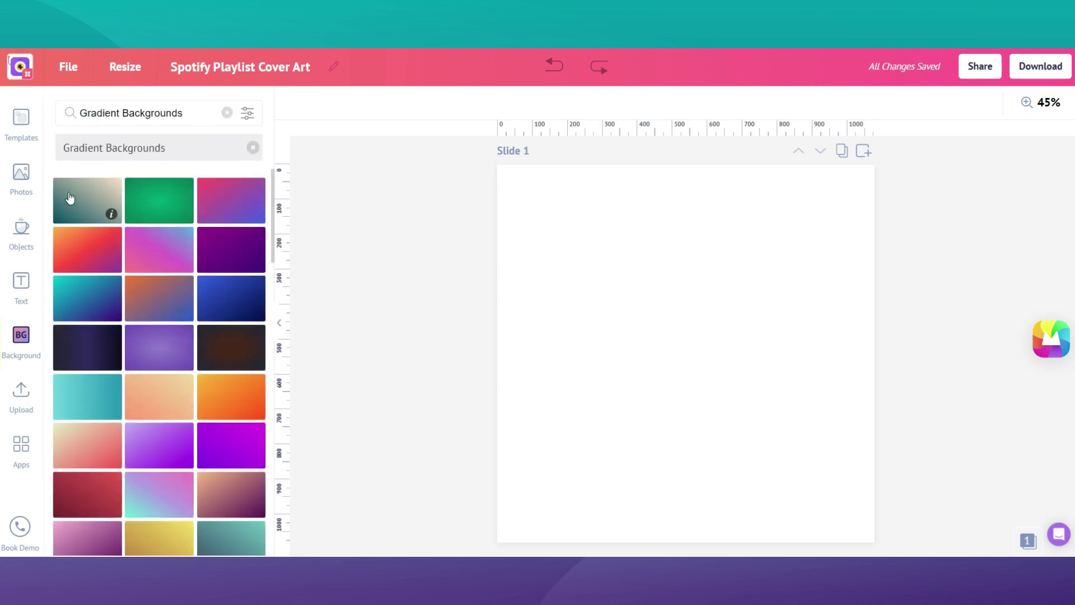
left_click(90, 201)
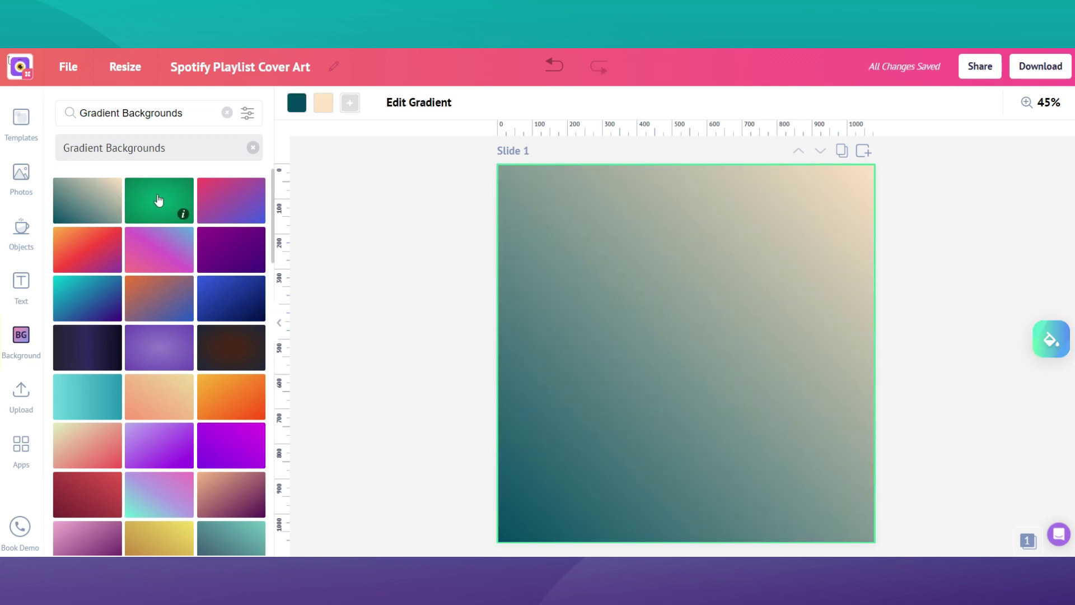
left_click(159, 200)
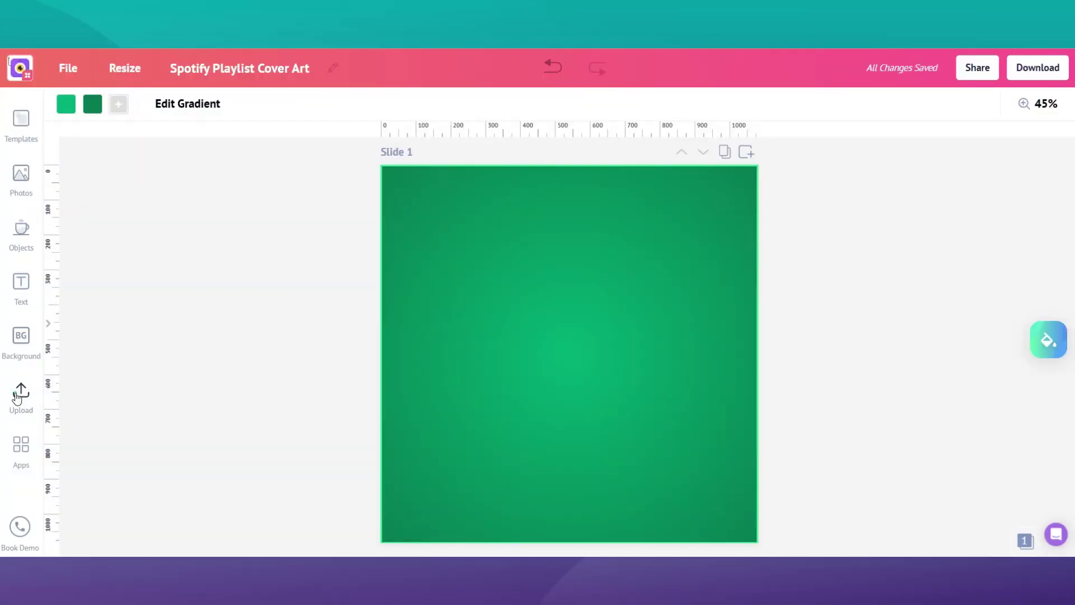
left_click(20, 392)
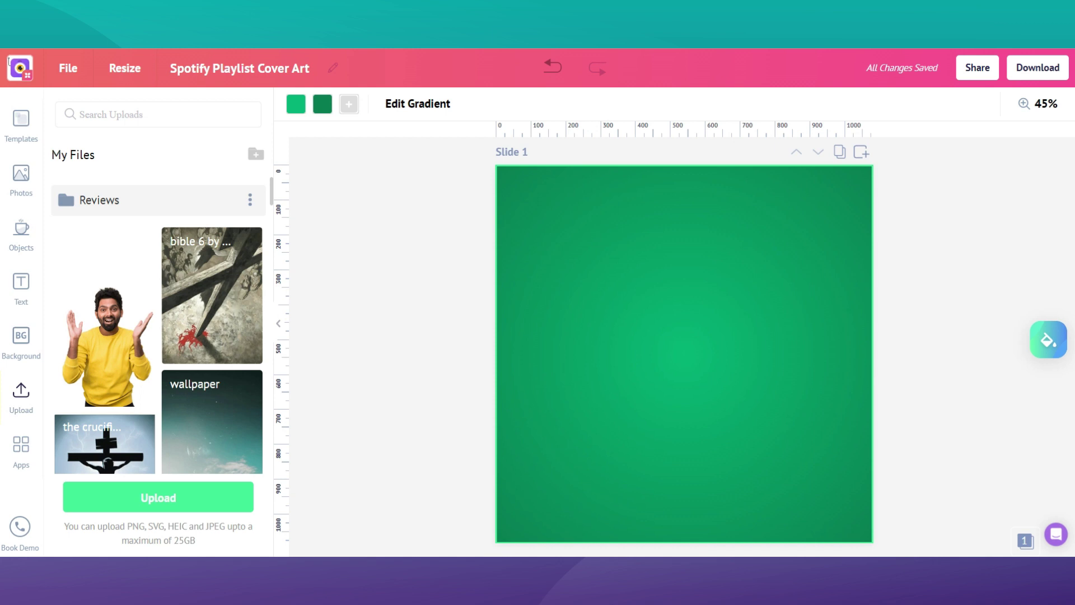
left_click(123, 323)
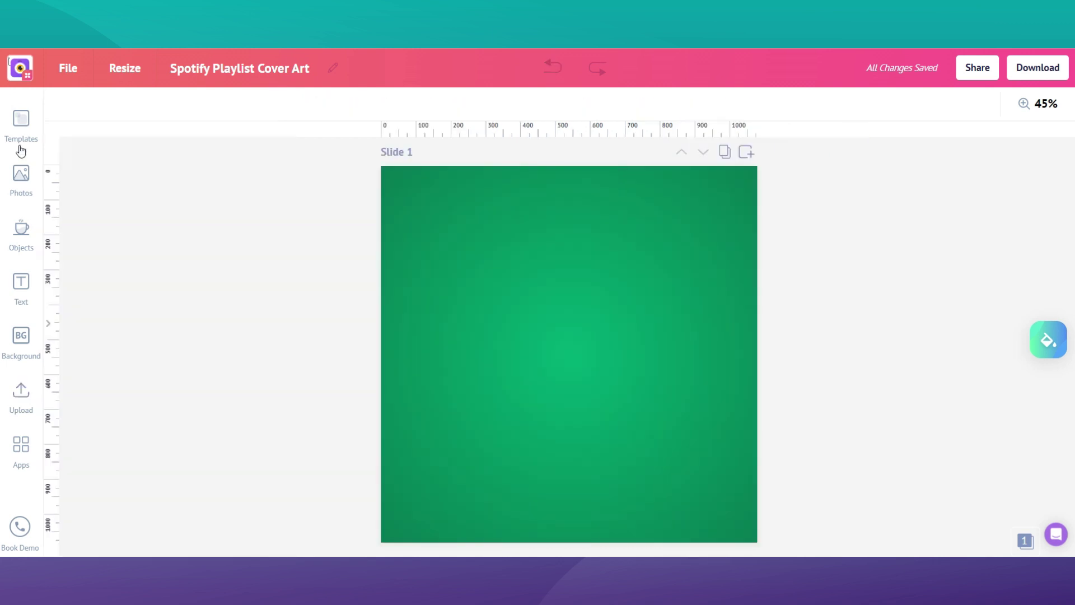
left_click(21, 175)
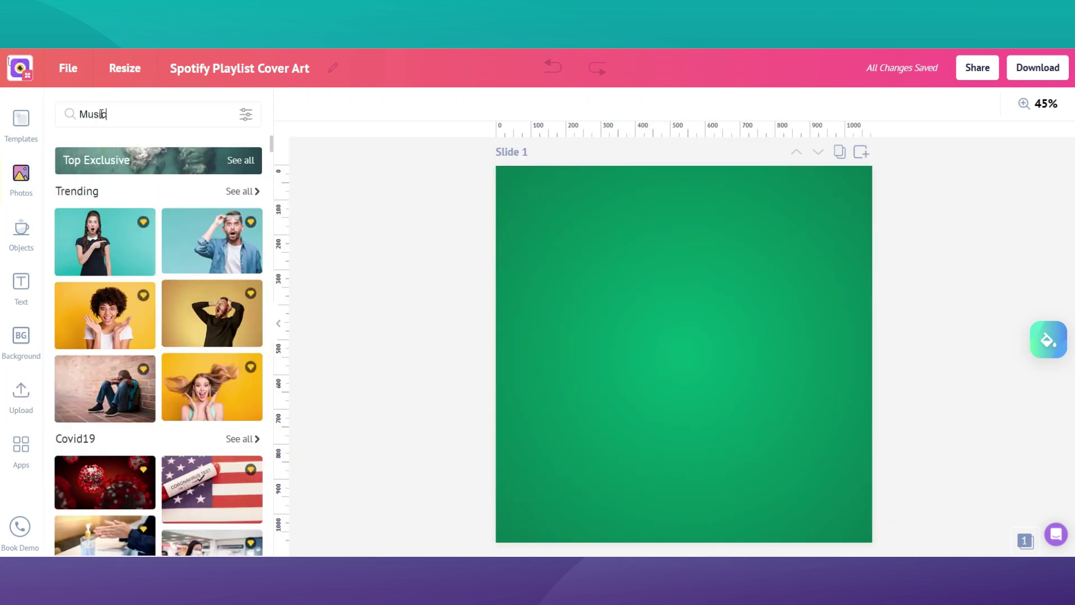
Step: Search photos for 'Music' and add the man in the yellow sweater to the slide
key("Return")
left_click_drag(270, 166, 239, 398)
scroll(240, 398, "down", 20)
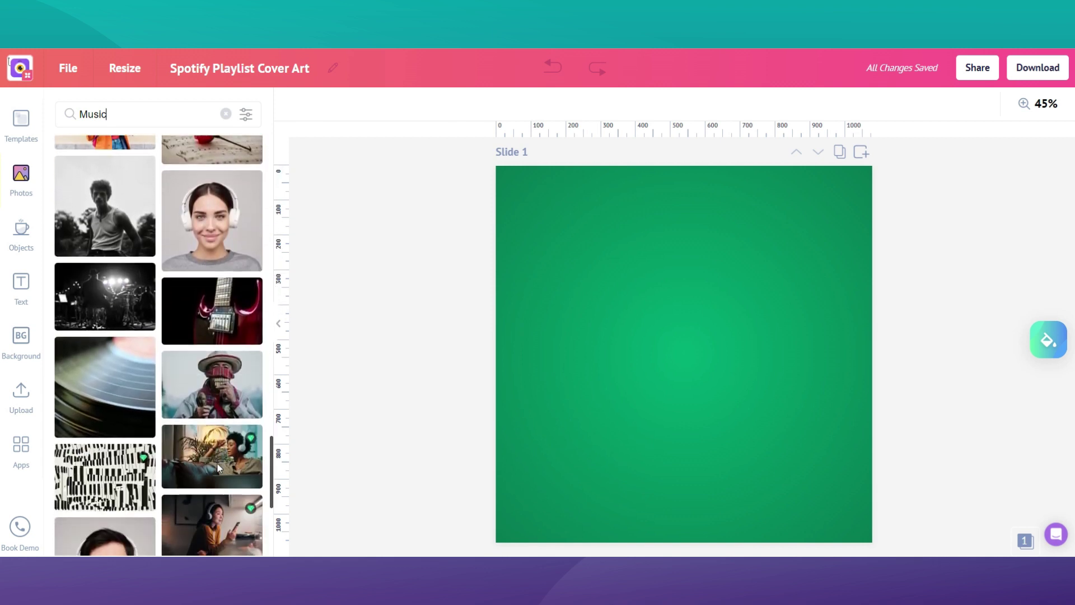
scroll(199, 532, "down", 15)
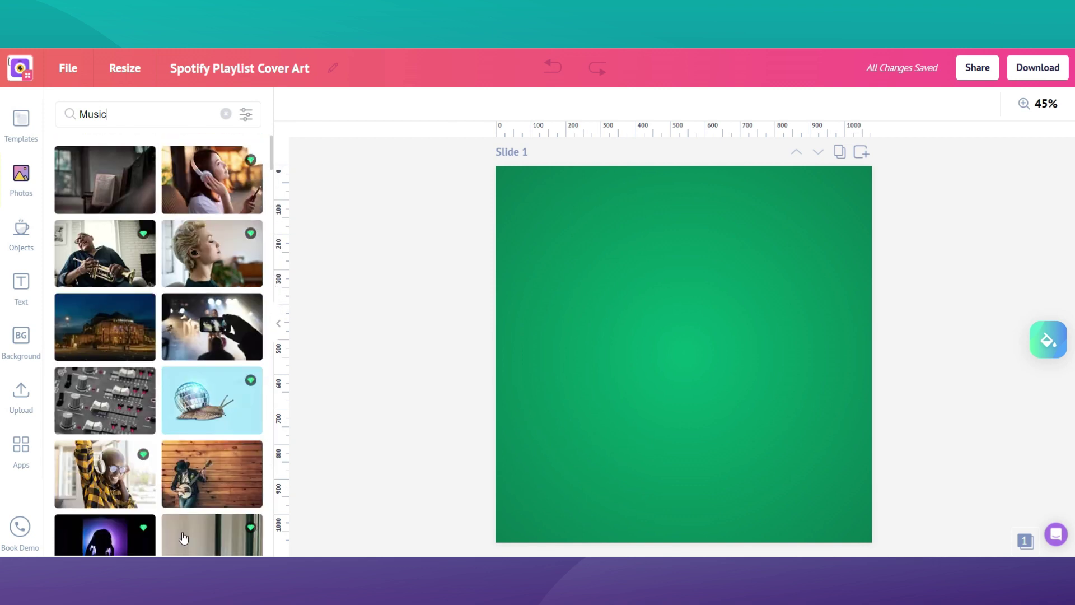
scroll(203, 370, "down", 15)
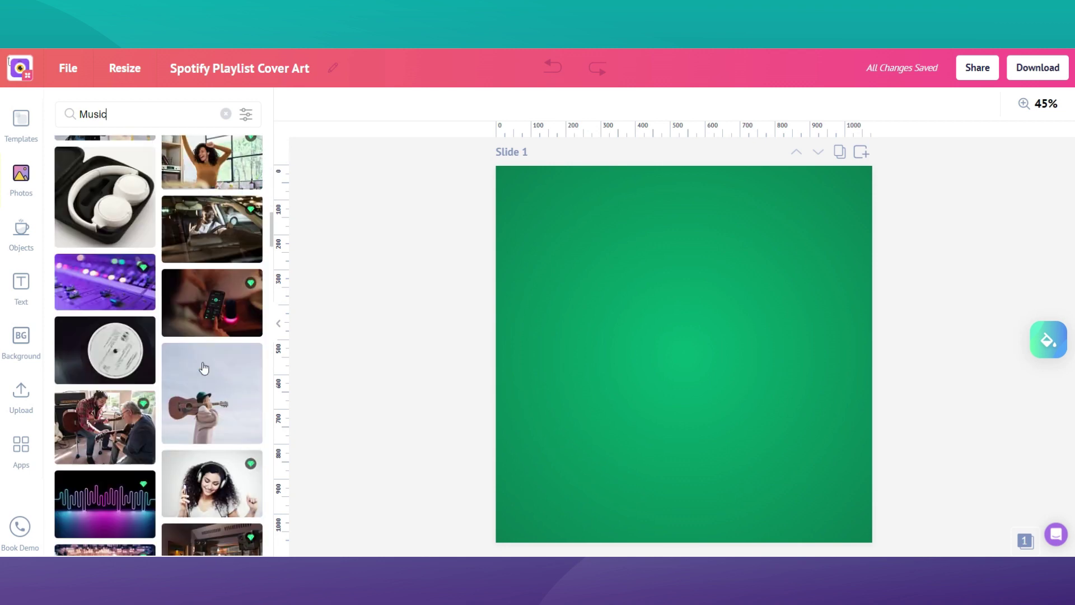
left_click(203, 370)
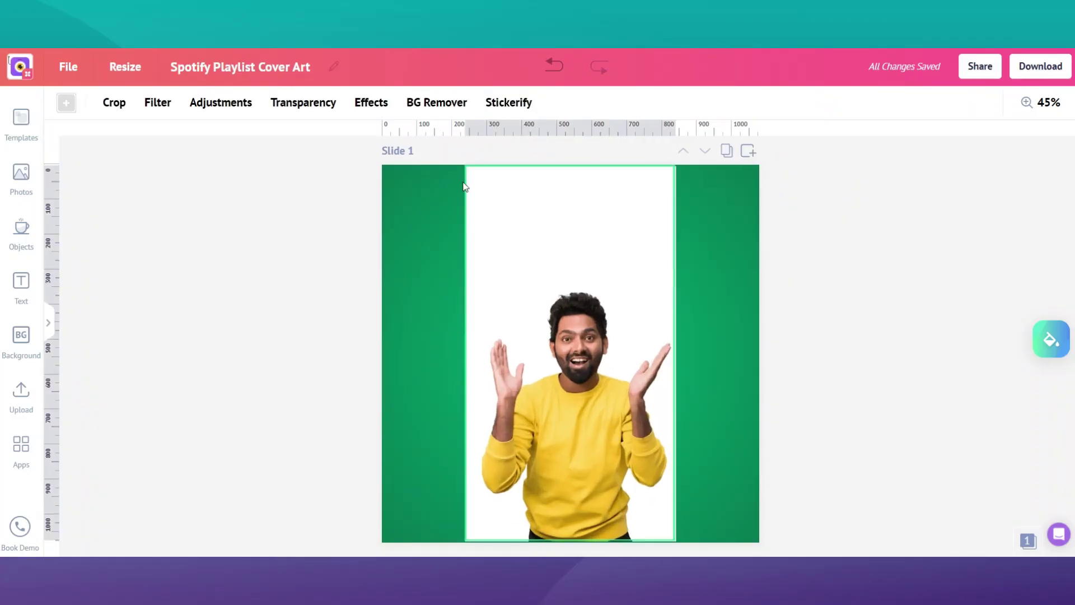
Step: Apply Remove Background to the man's photo and accept the refined cut-out
left_click(465, 187)
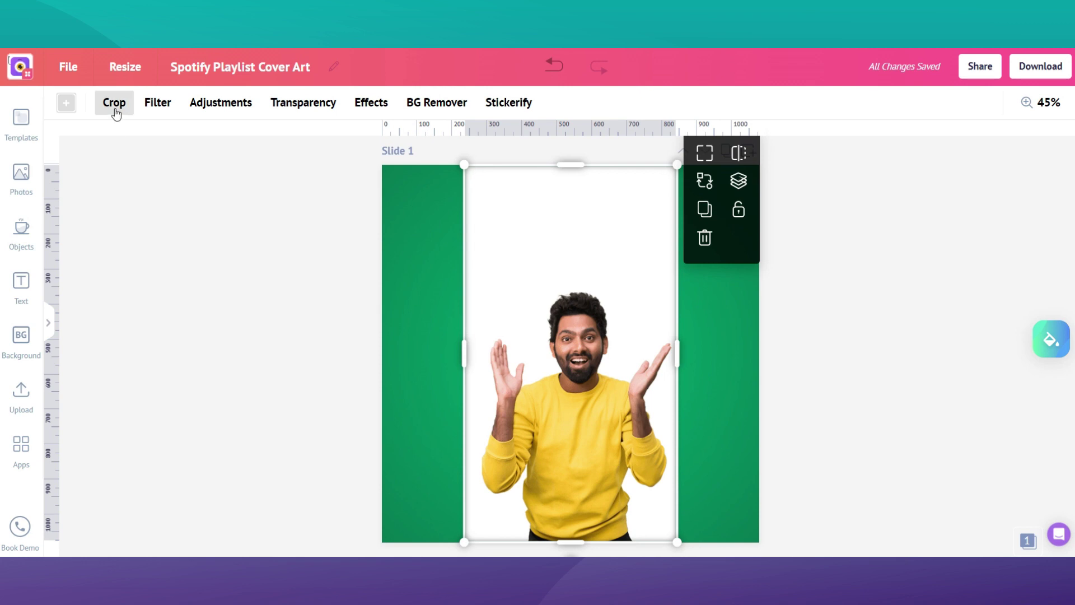
left_click(385, 107)
left_click(172, 160)
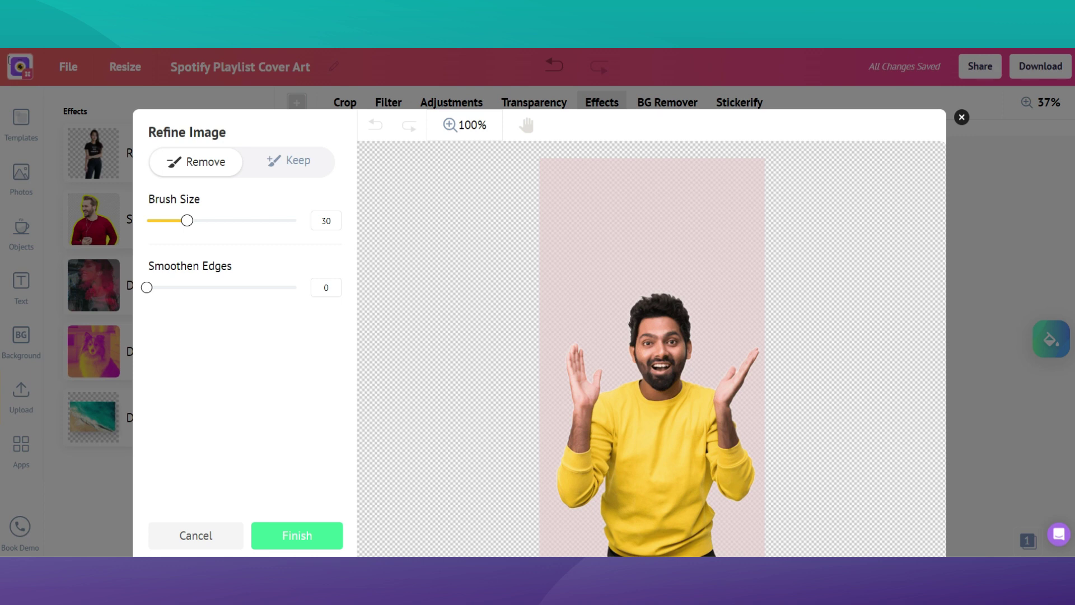
left_click(330, 540)
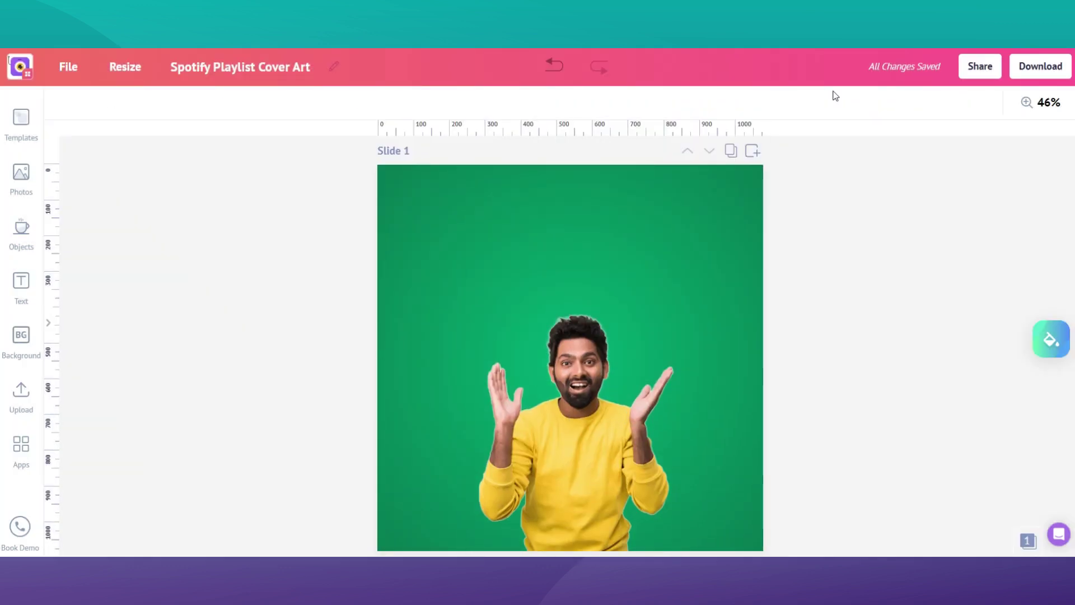
Step: Enlarge the cut-out man slightly, then reselect his photo
left_click(607, 417)
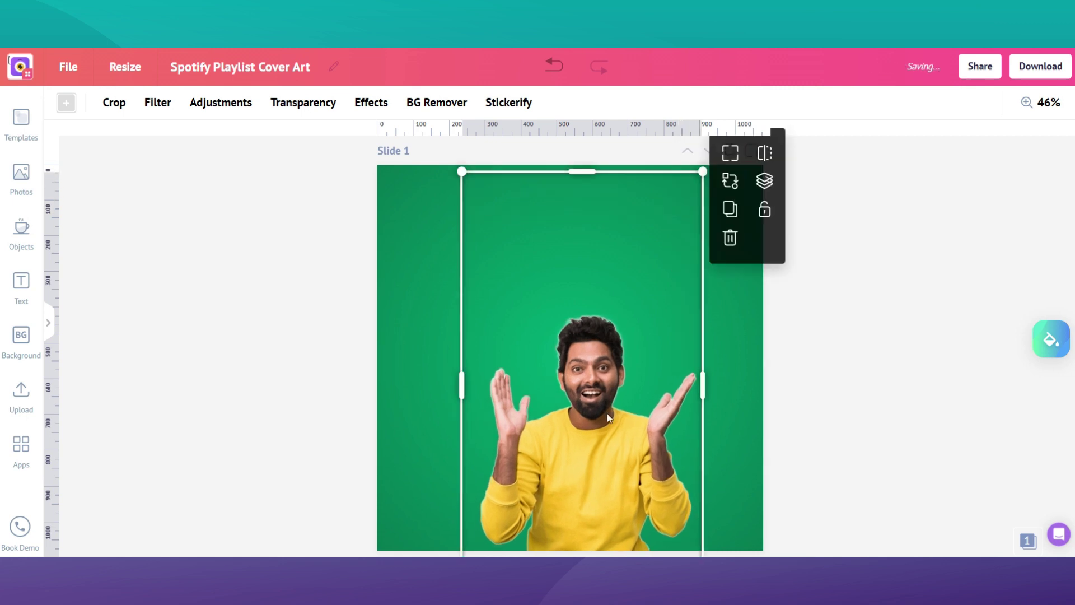
left_click(794, 364)
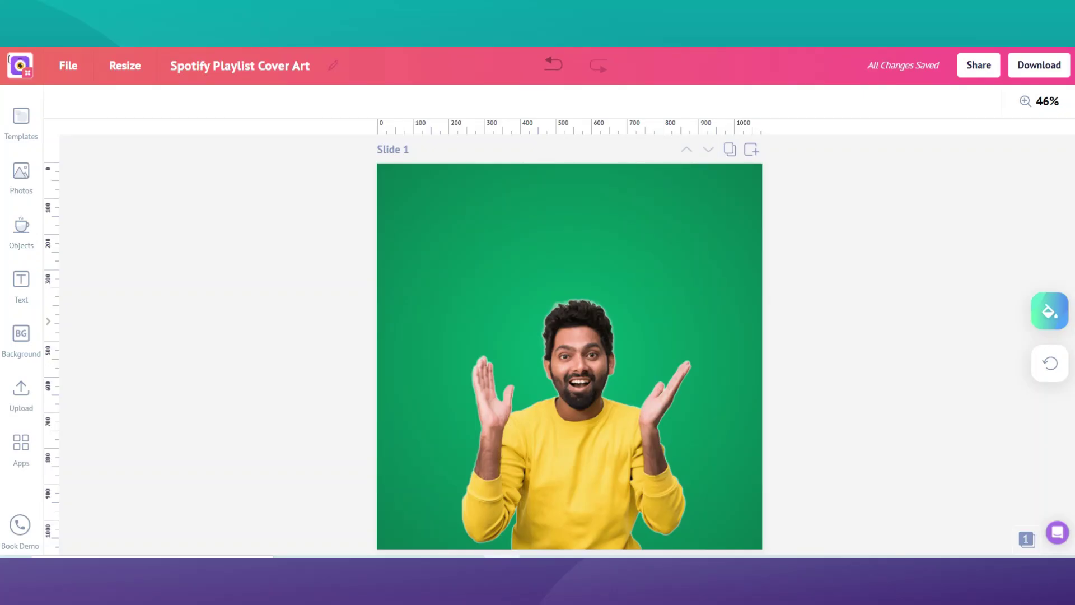
left_click(636, 369)
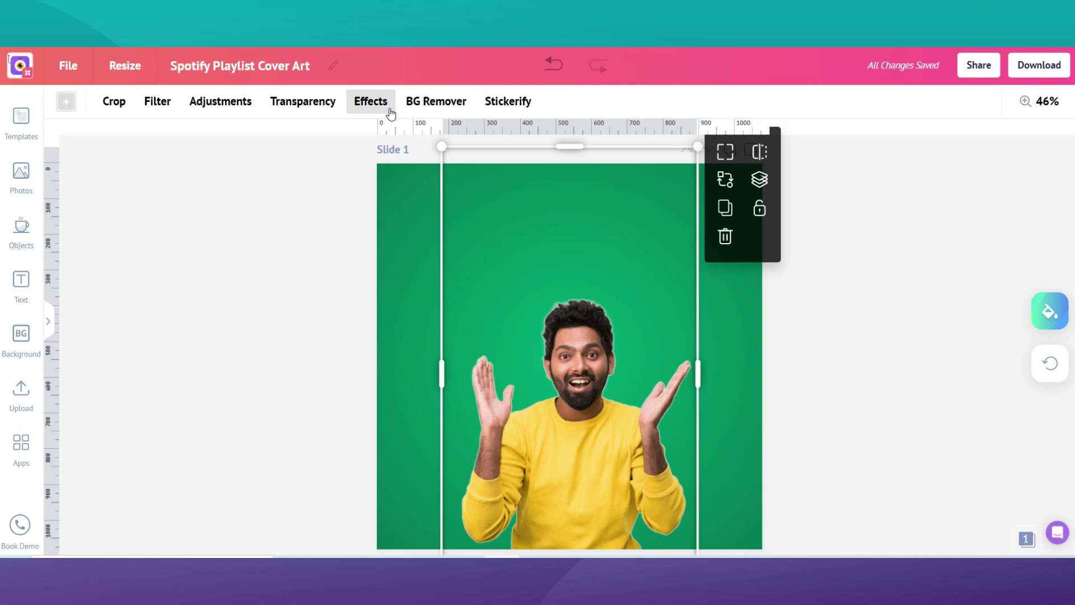
Step: Preview the Duotone presets DT-01 through DT-15 on the man's photo
left_click(371, 101)
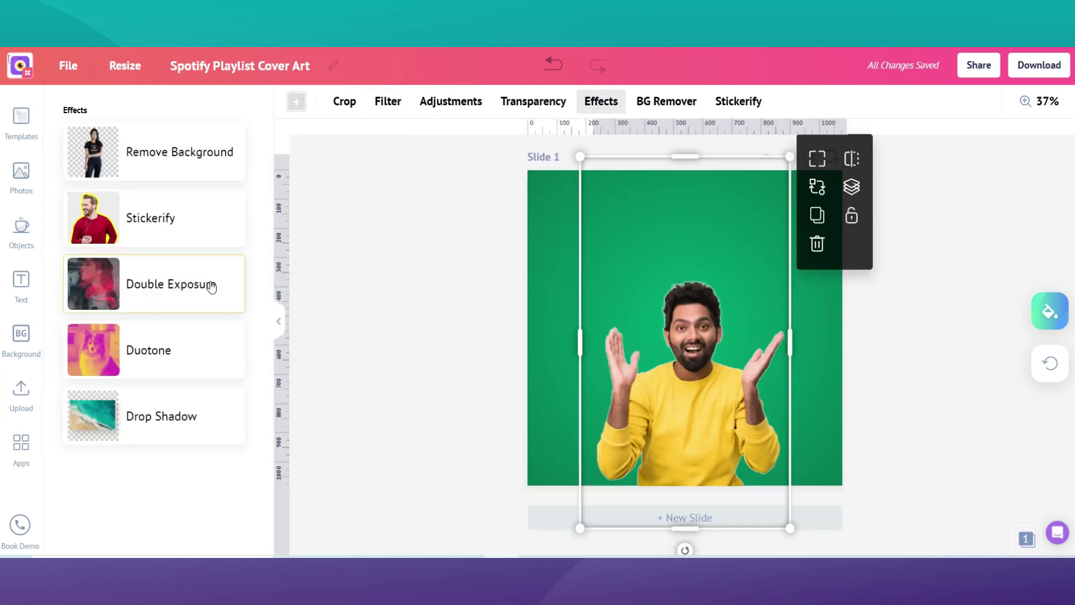
left_click(215, 349)
left_click(161, 174)
left_click(215, 163)
left_click(149, 231)
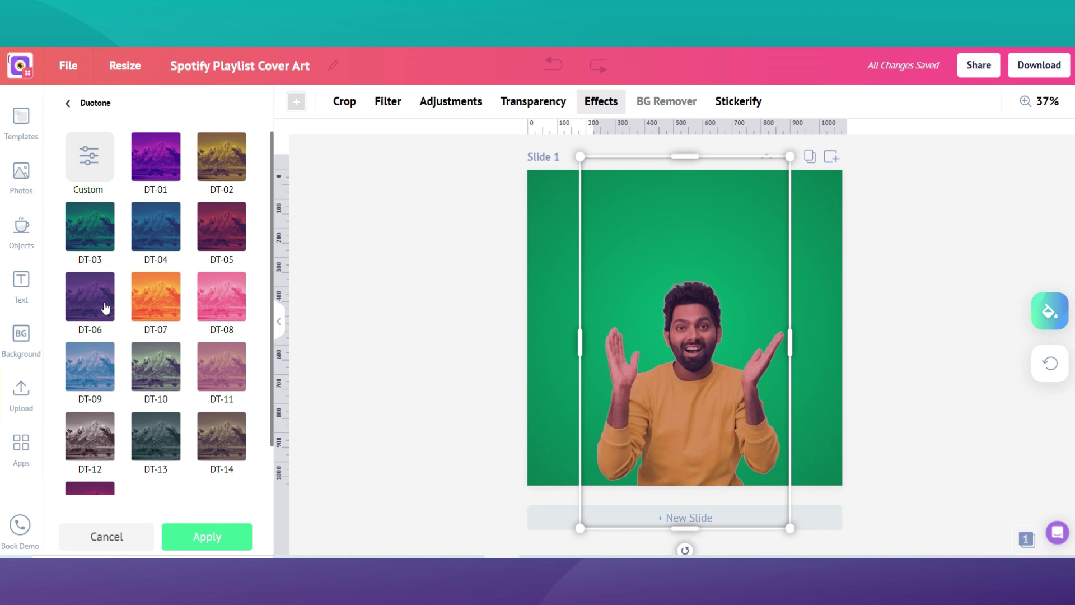
left_click(161, 304)
left_click(110, 355)
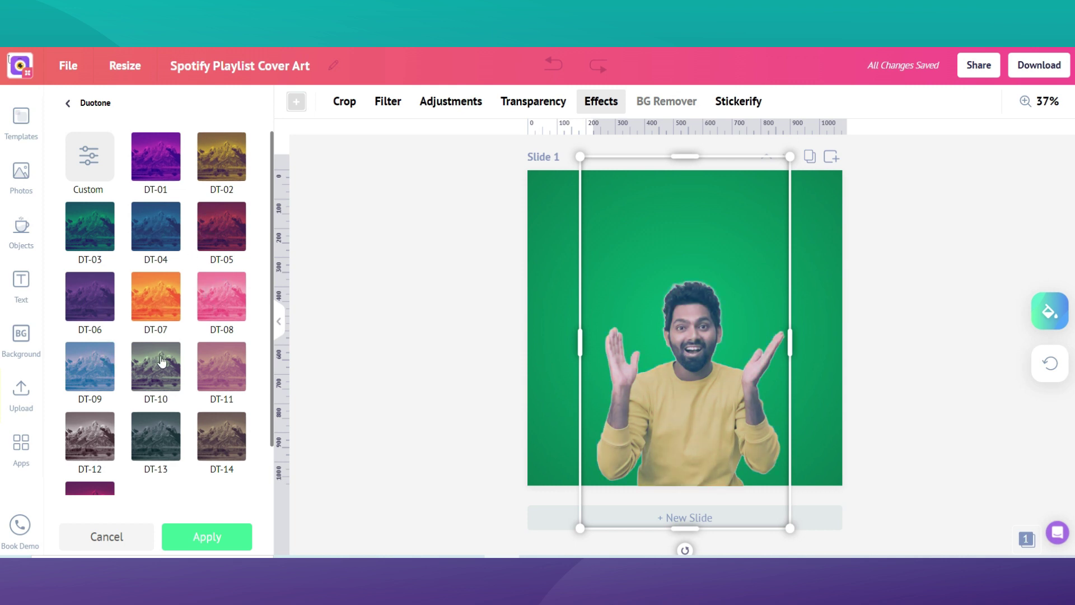
left_click(149, 432)
left_click(223, 439)
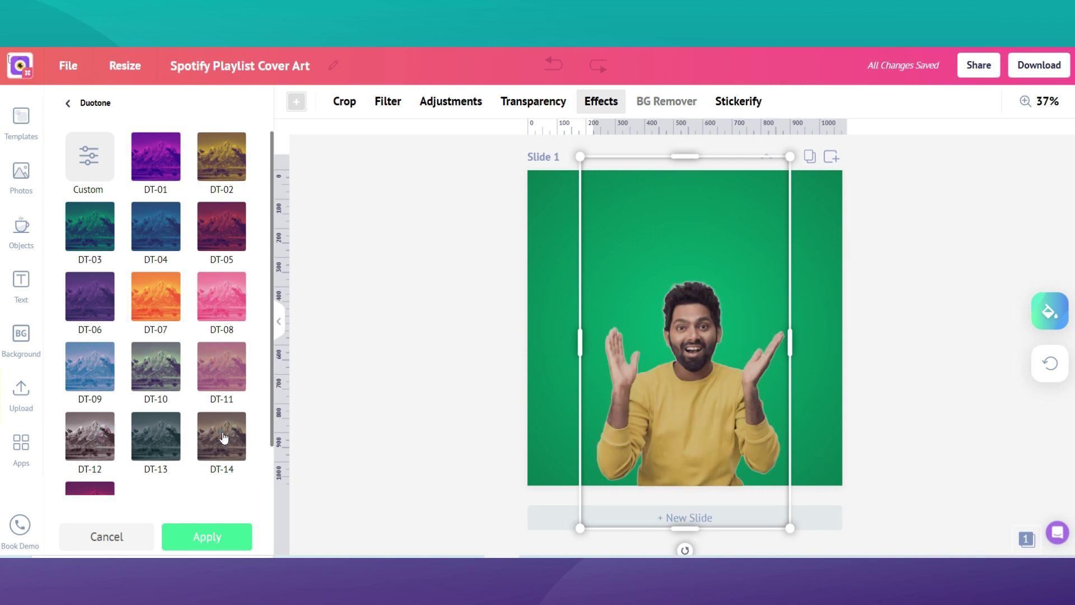
left_click(93, 487)
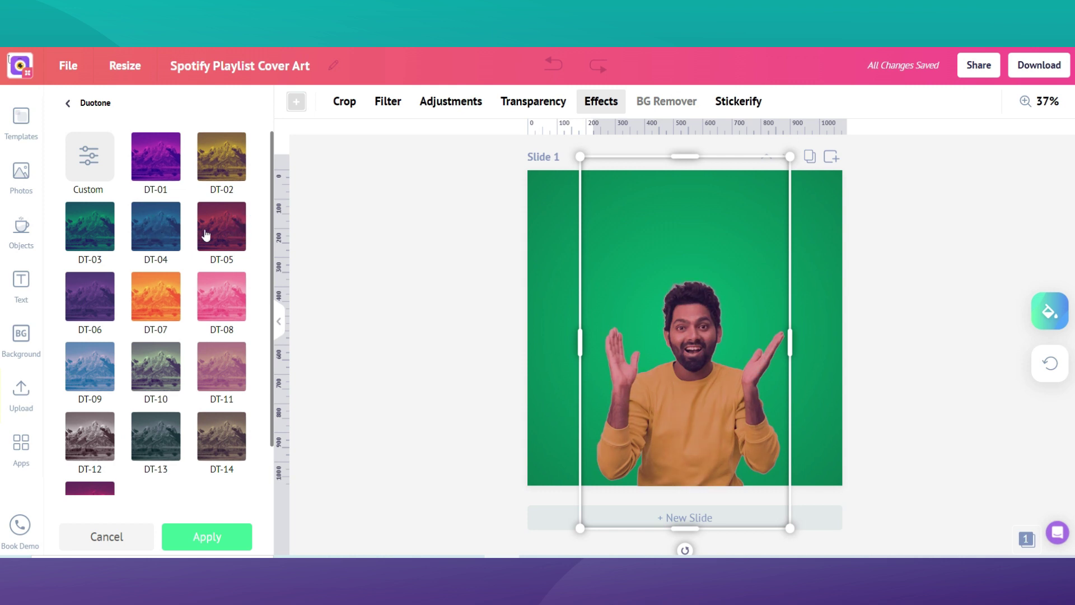
Step: Apply a custom green-and-navy duotone at intensity 18
left_click(94, 177)
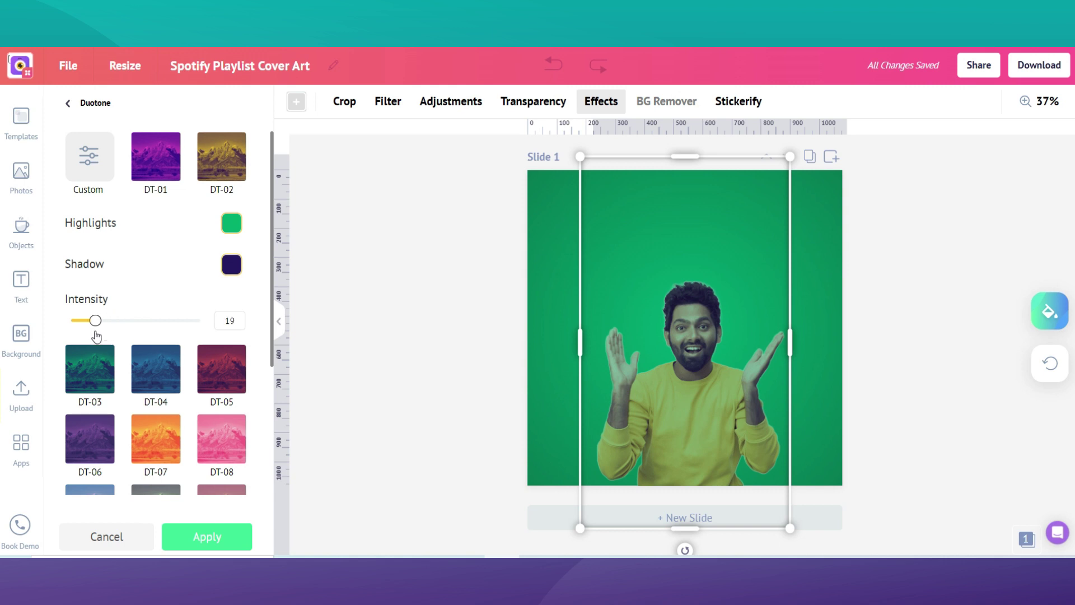
left_click_drag(96, 336, 95, 329)
left_click(225, 536)
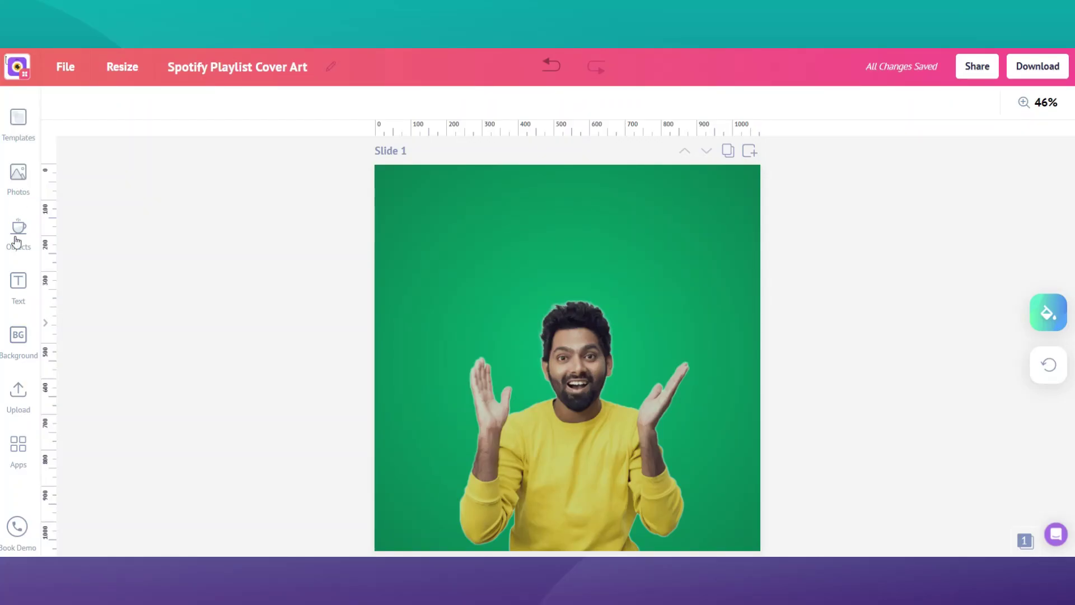
Step: Add the Burger Woman text template and edit it to MACKY'S / PARTY VIBES
left_click(19, 283)
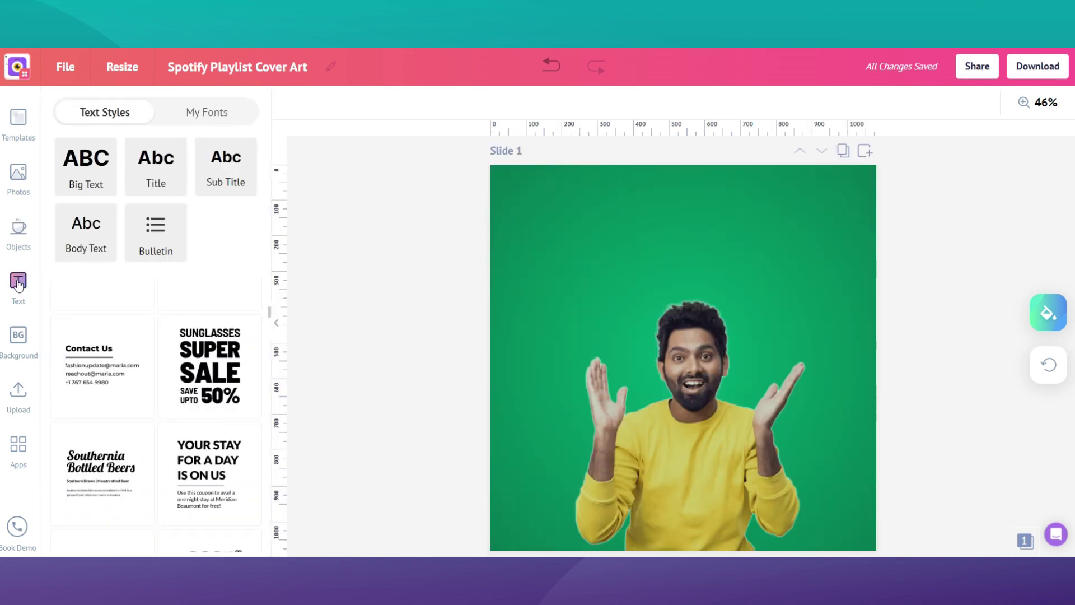
scroll(249, 352, "down", 8)
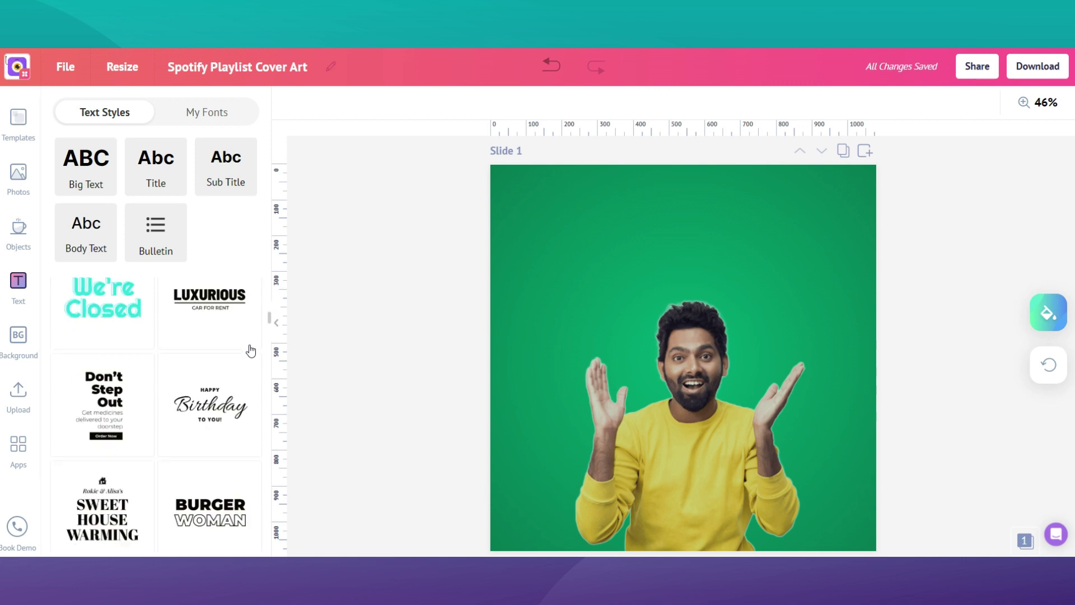
left_click(210, 370)
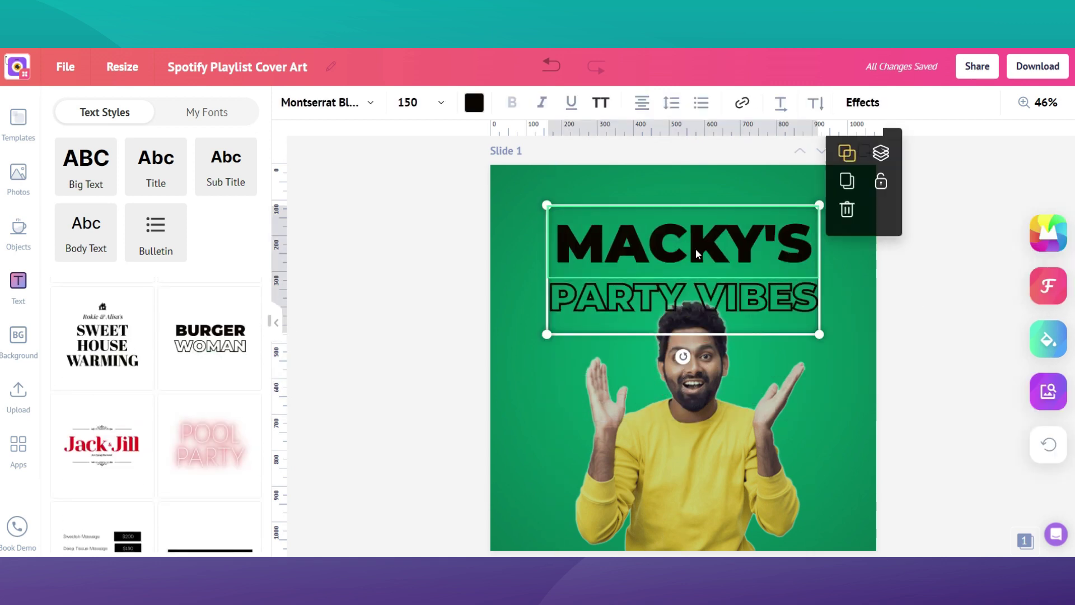
left_click(747, 287)
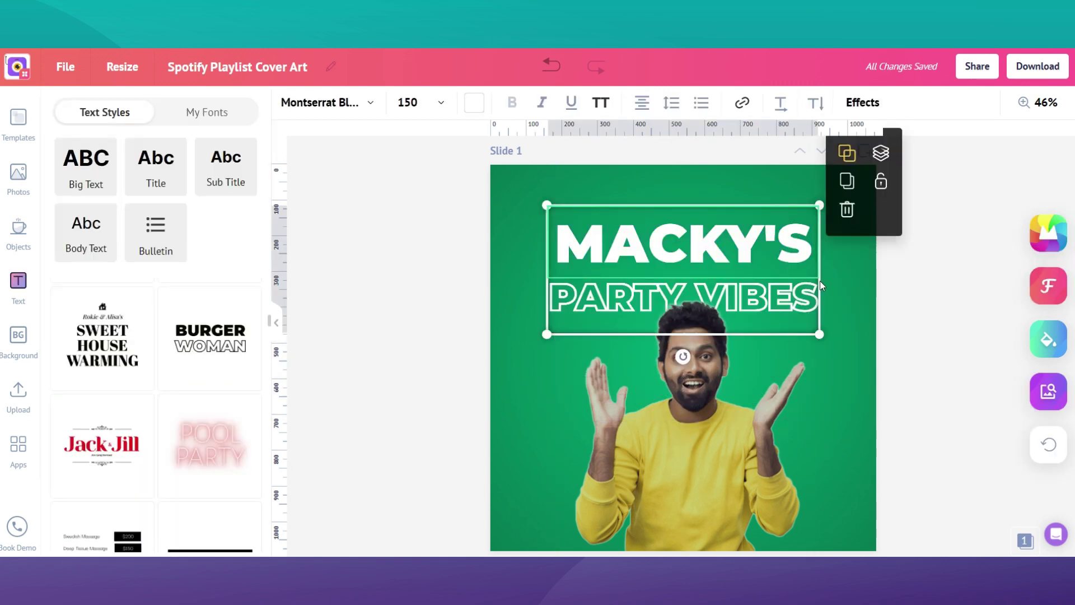
Step: Add a yellow neon script 'Hard' text and enlarge it slightly
scroll(213, 391, "down", 5)
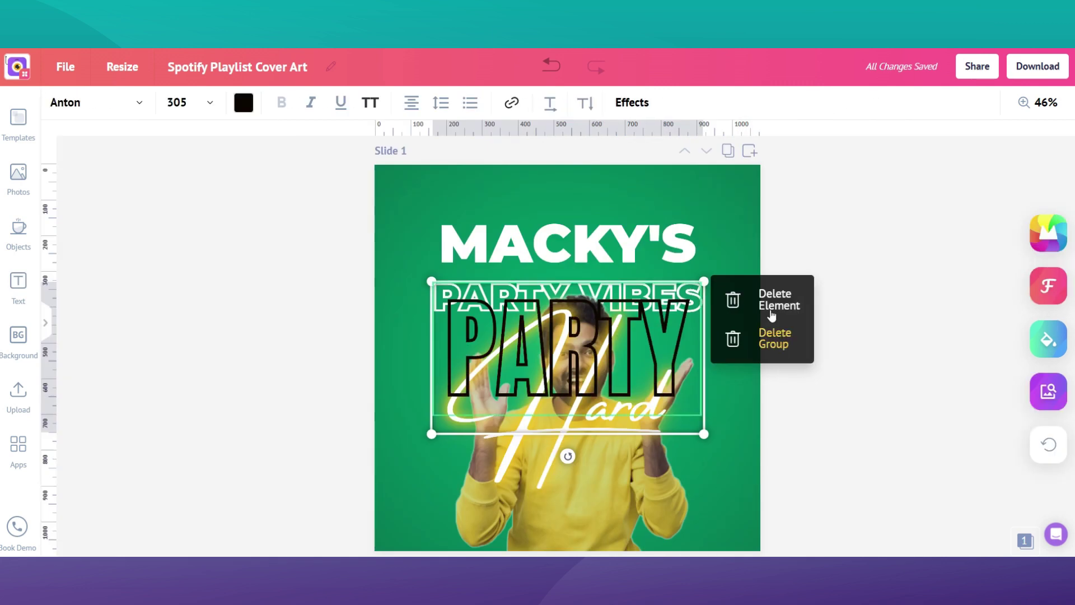
left_click(779, 298)
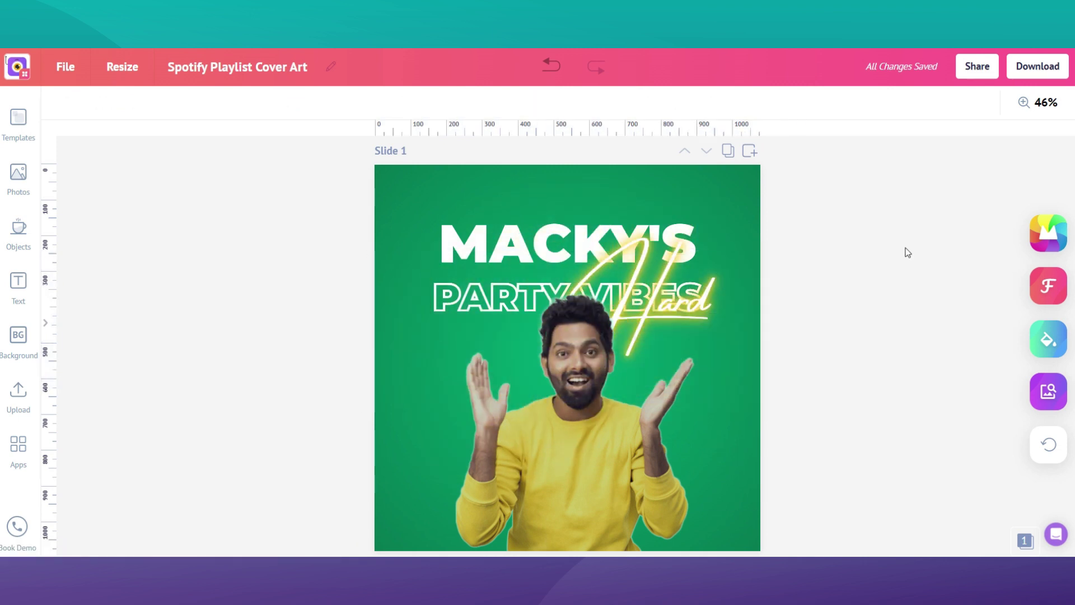
left_click(694, 327)
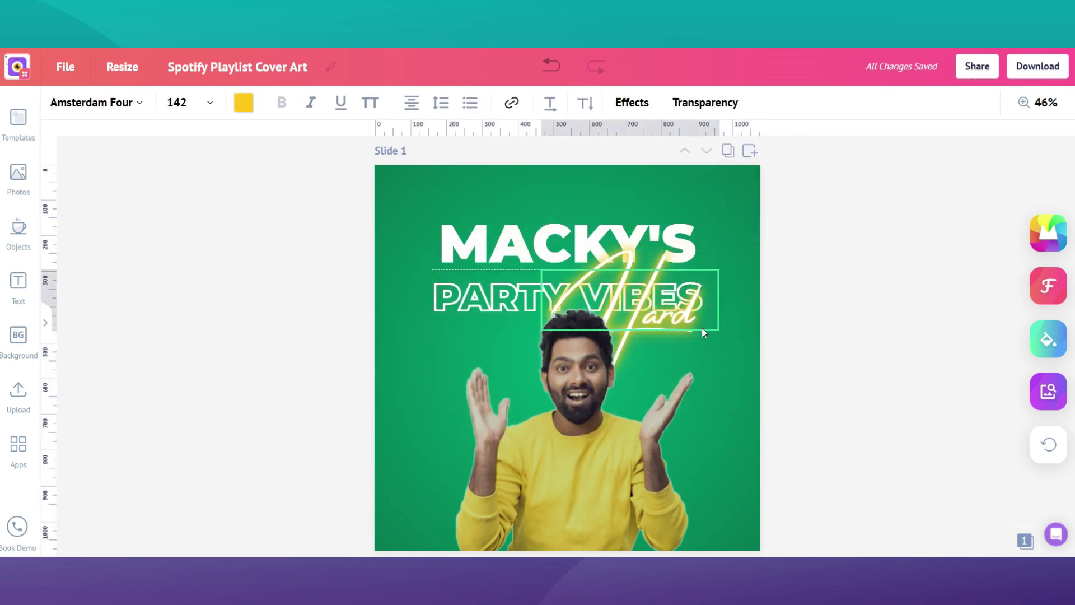
left_click_drag(701, 331, 722, 350)
left_click(850, 329)
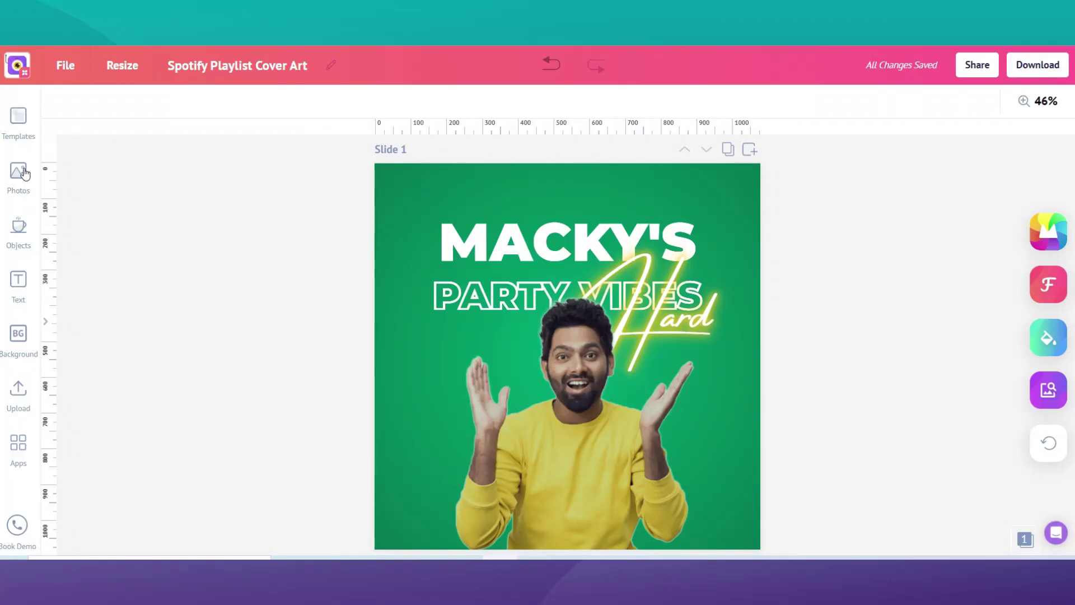
Step: Add yellow gradient shapes from Objects: lightning bolts beside MACKY'S and waves in two corners
left_click(22, 232)
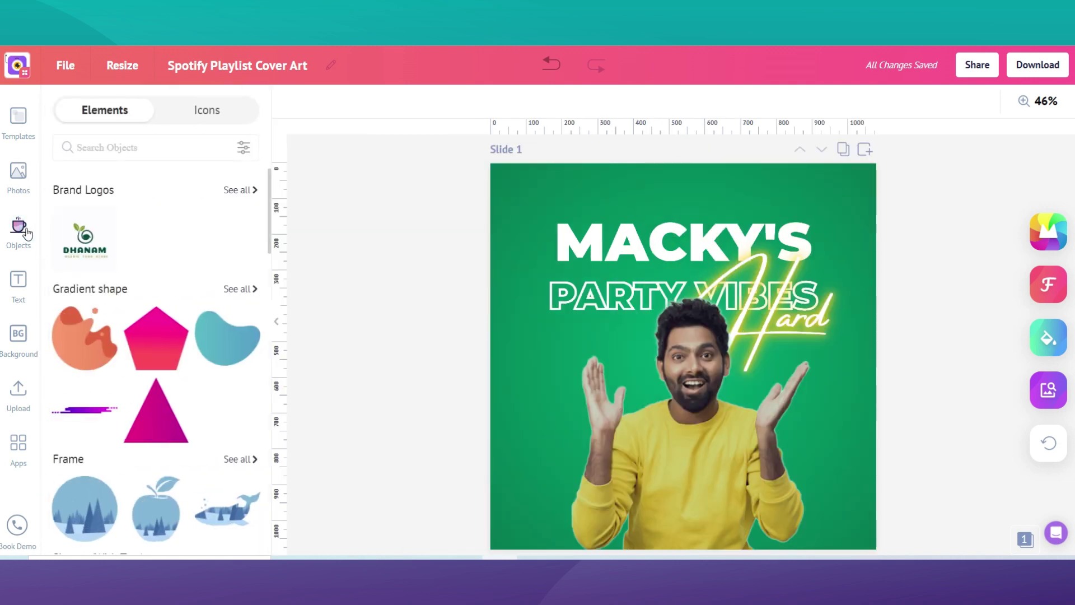
scroll(269, 185, "down", 10)
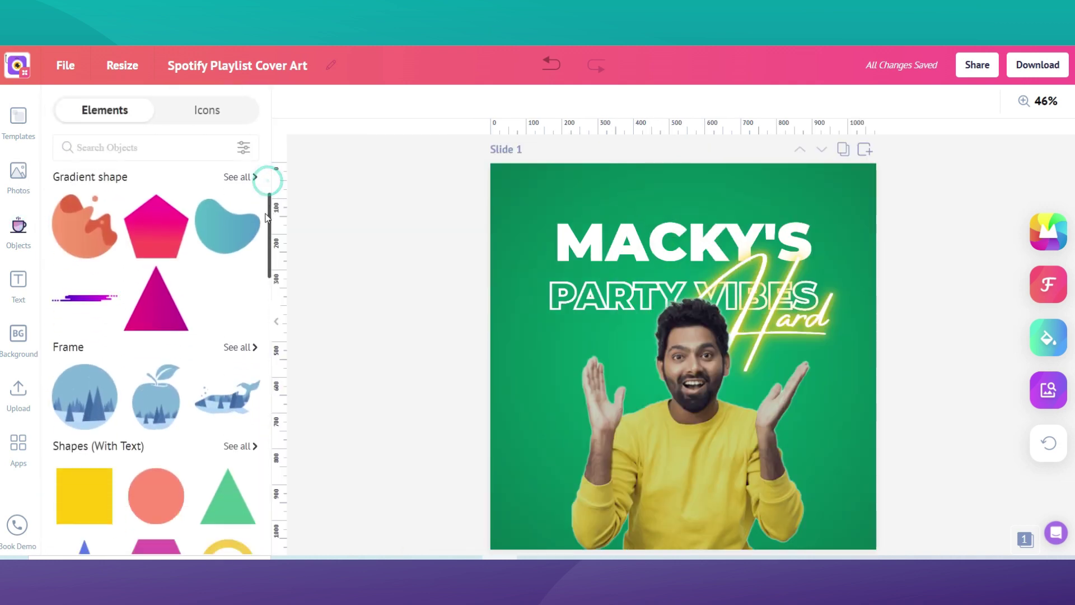
scroll(250, 333, "down", 5)
scroll(263, 263, "up", 14)
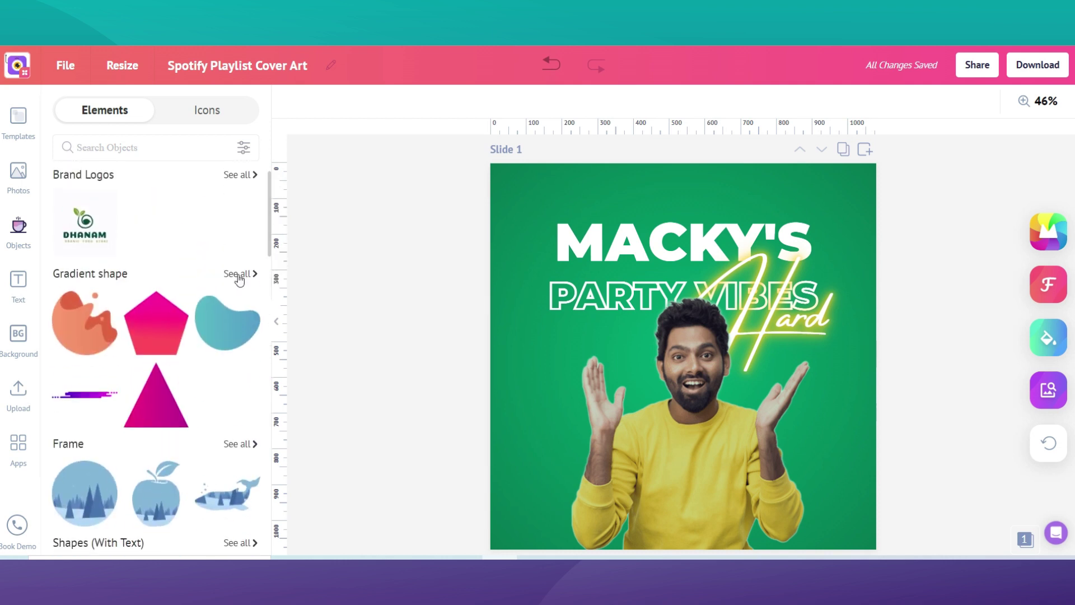
left_click(239, 270)
left_click(229, 305)
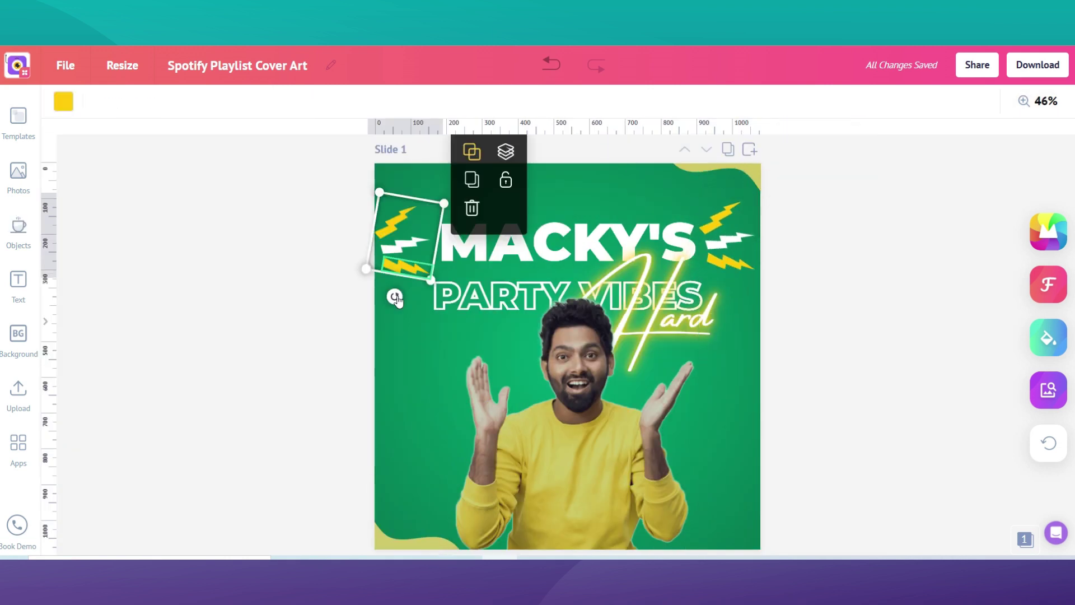
left_click(867, 268)
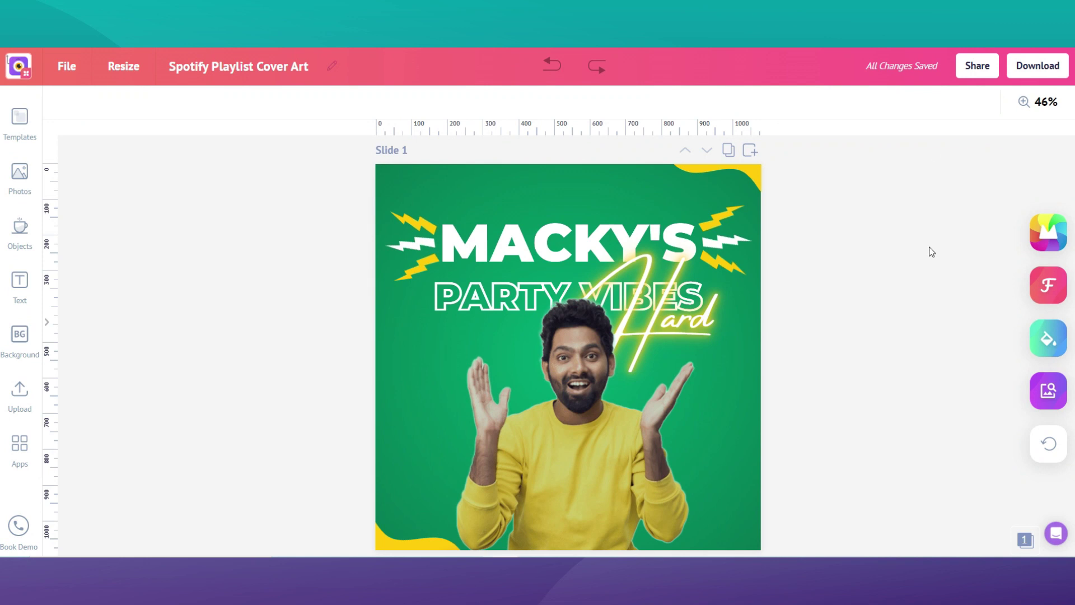
Step: Download the cover as a JPEG at 3x size and 100% quality
left_click(1030, 77)
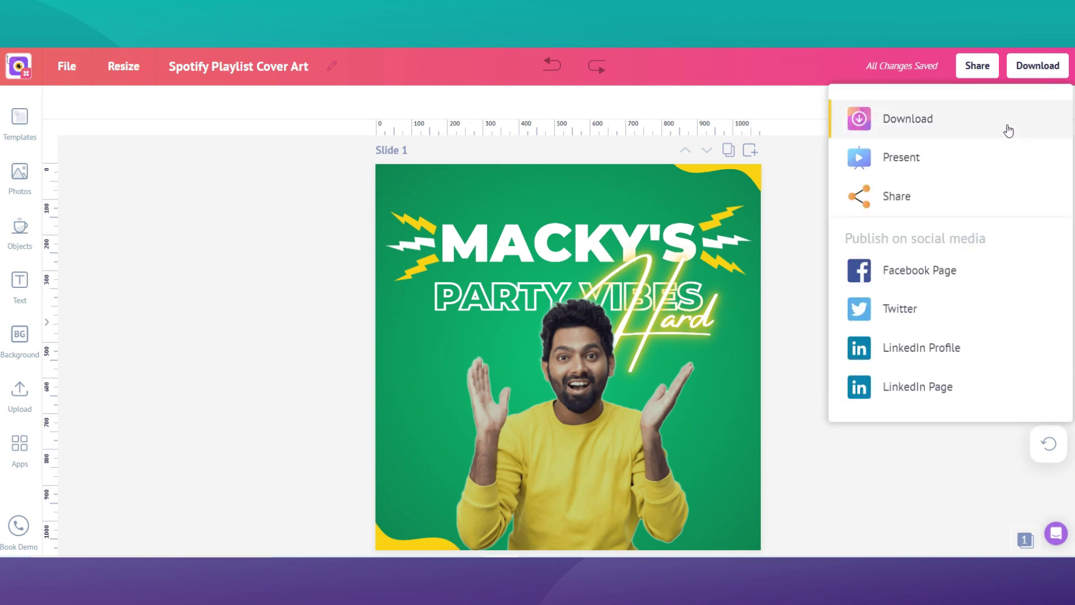
left_click(1007, 130)
left_click(1047, 240)
left_click(1038, 252)
left_click(1047, 288)
left_click(1051, 366)
left_click(1052, 356)
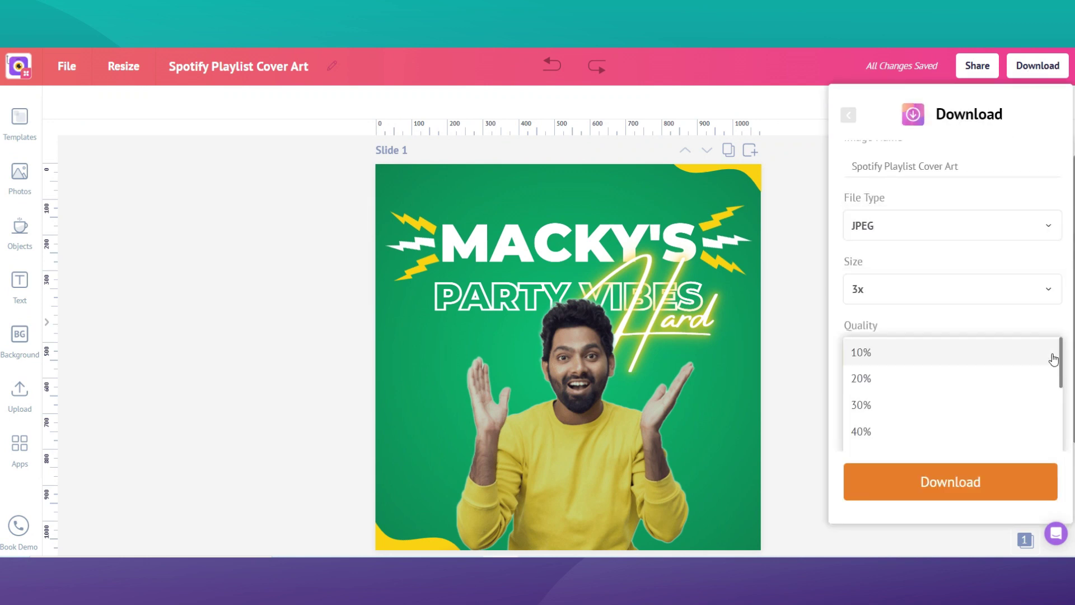
scroll(1052, 359, "down", 5)
left_click(895, 439)
left_click(1014, 481)
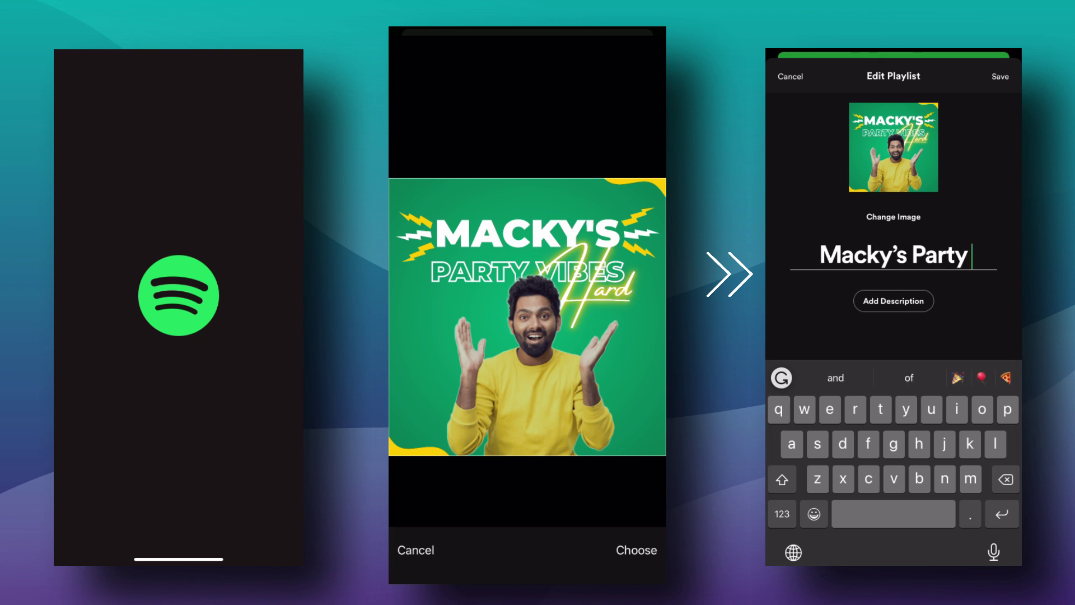
Step: Finish the name as 'Macky's Party Beats🔥' and add the description 'Beats Drop At 1......2.....AND 3 😅'
type("Bea")
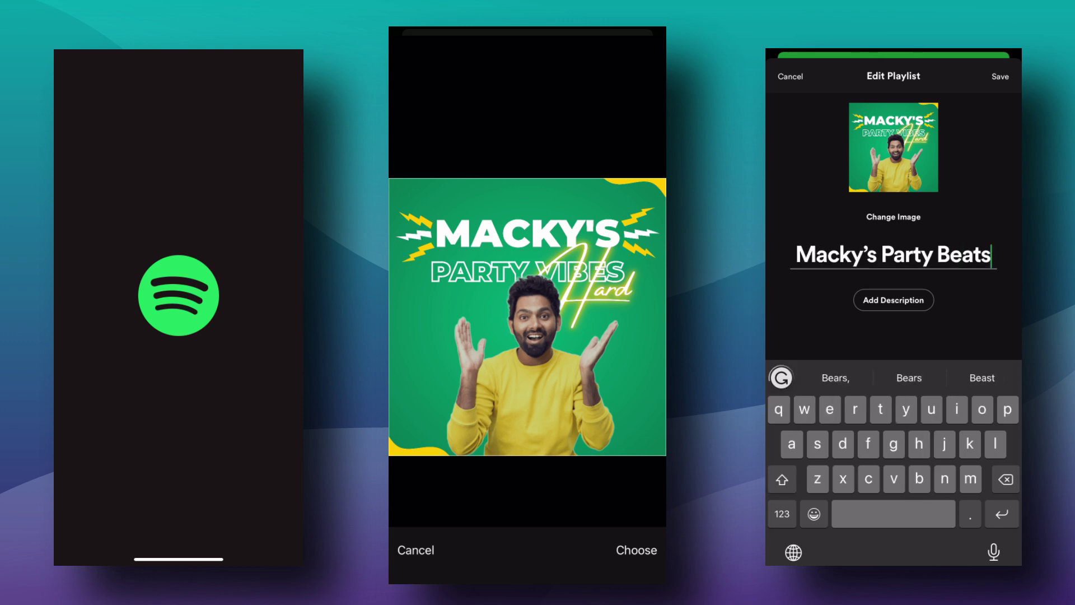
type("ts")
left_click(813, 513)
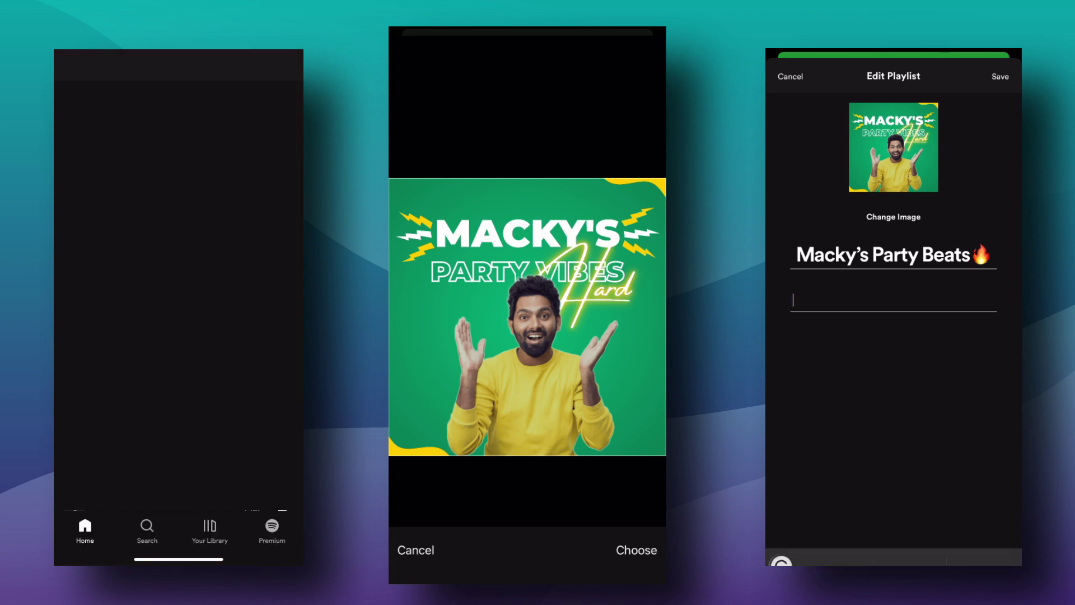
left_click(889, 300)
type("Beats Drop At 1......2.....AND 3")
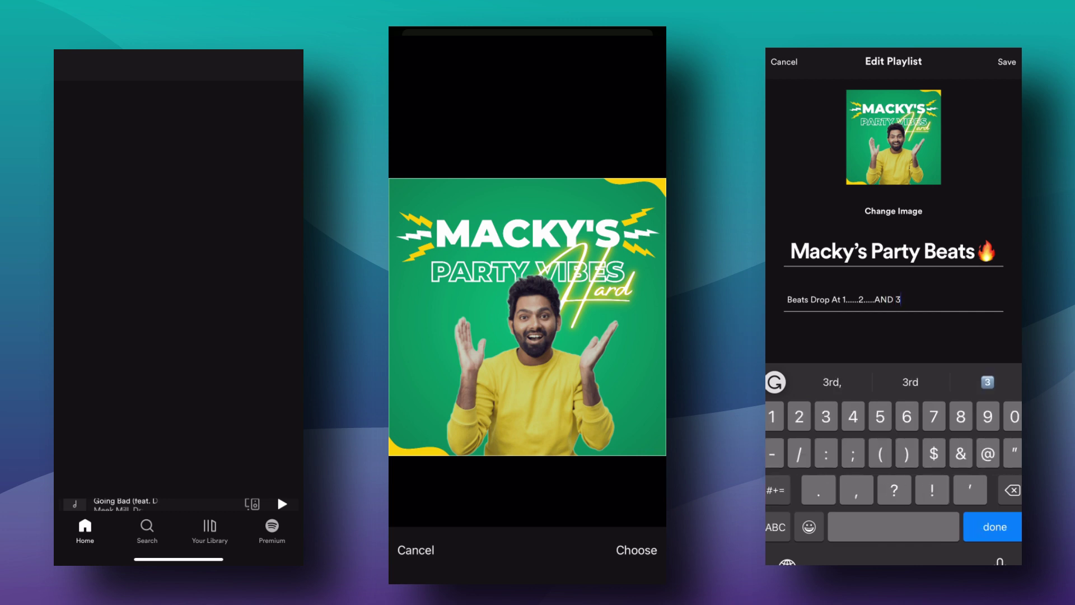